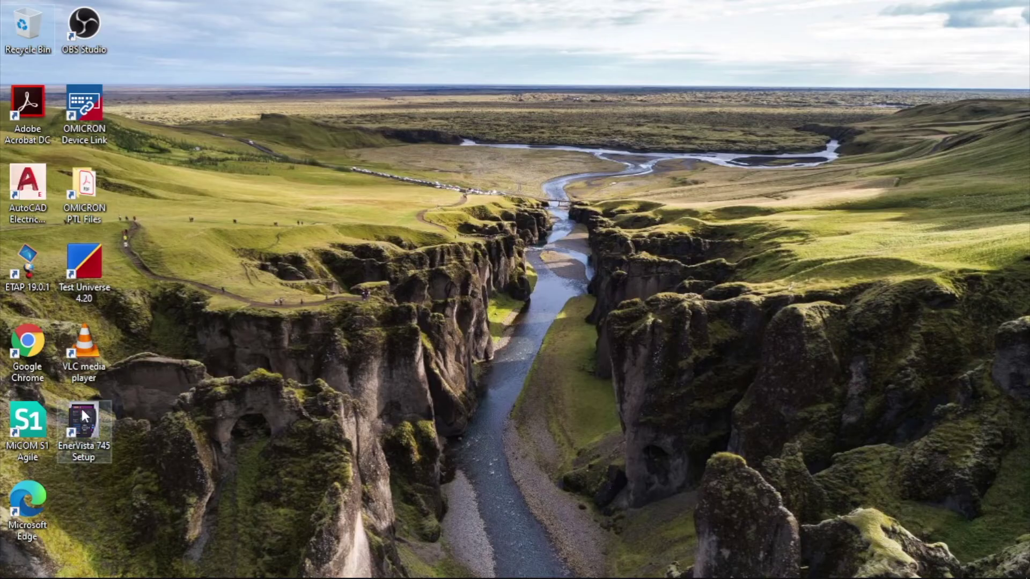
# Step: Launch EnerVista 745 Setup and check the paths of the 24-SG-201 and 022-SG-204B files
pyautogui.doubleClick(77, 413)
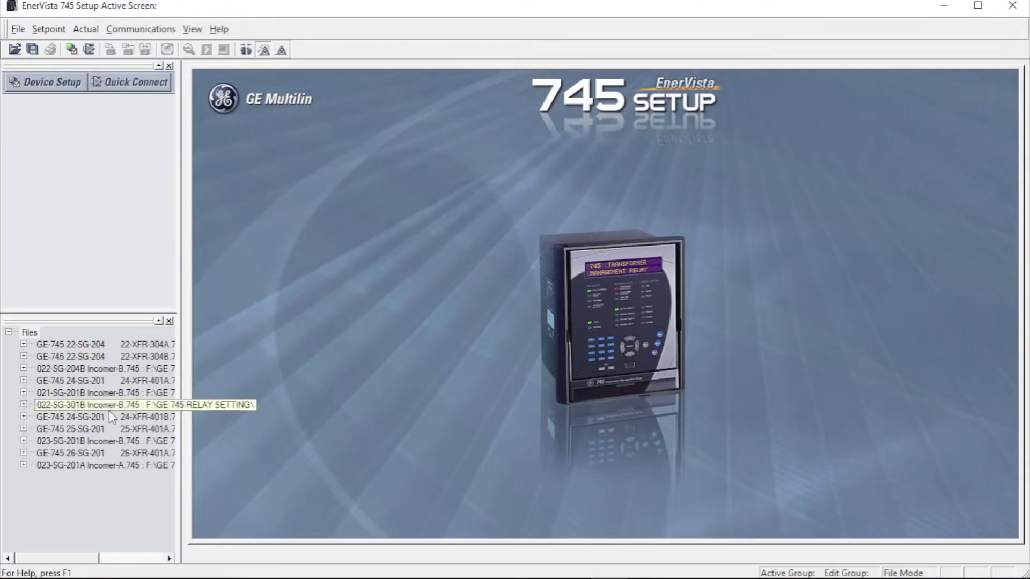
pyautogui.click(58, 381)
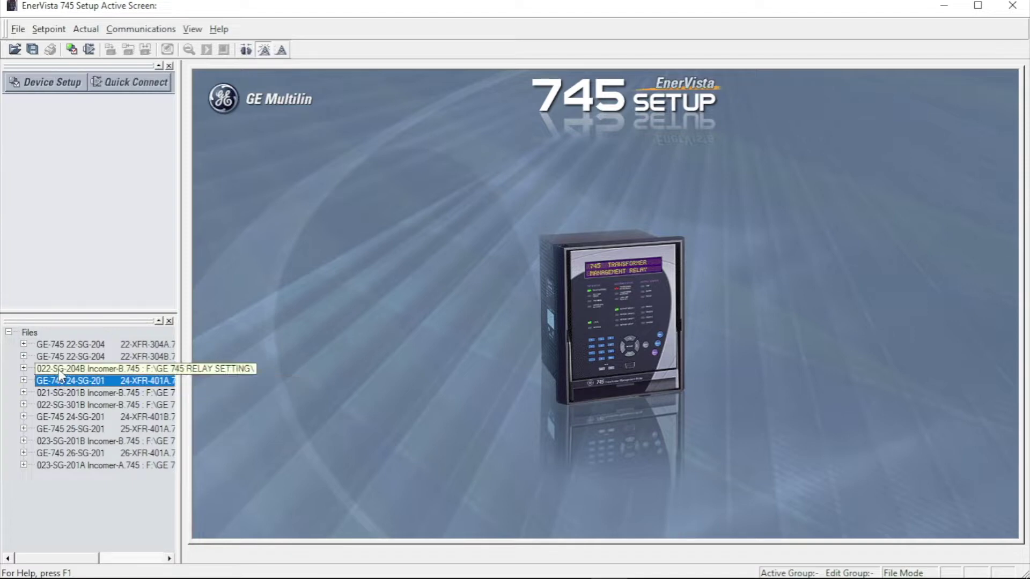
pyautogui.click(59, 369)
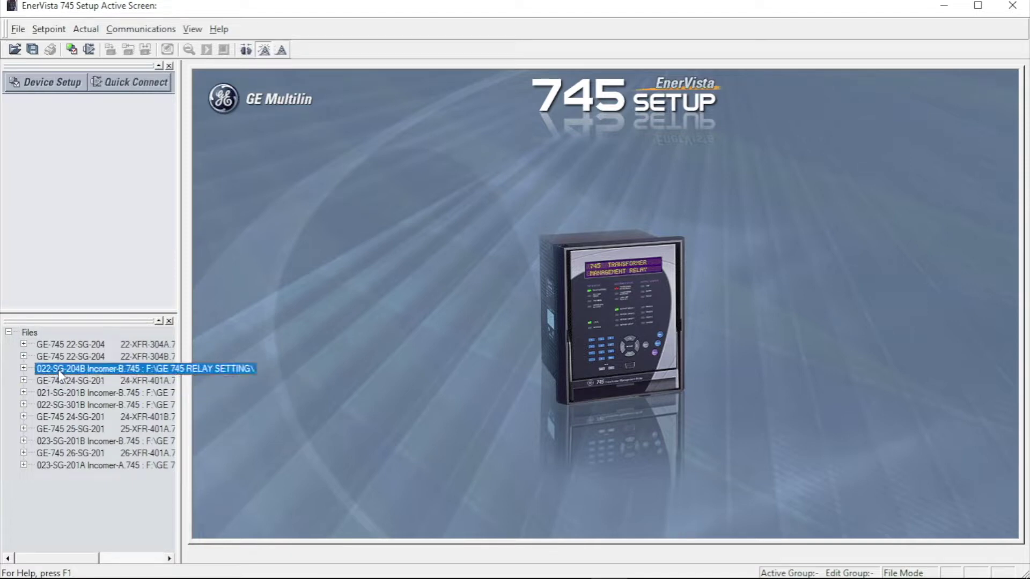
# Step: Expand 022-SG-301B Incomer-B down to Elements > Differential and select Percent Differential
pyautogui.rightClick(70, 404)
pyautogui.click(24, 404)
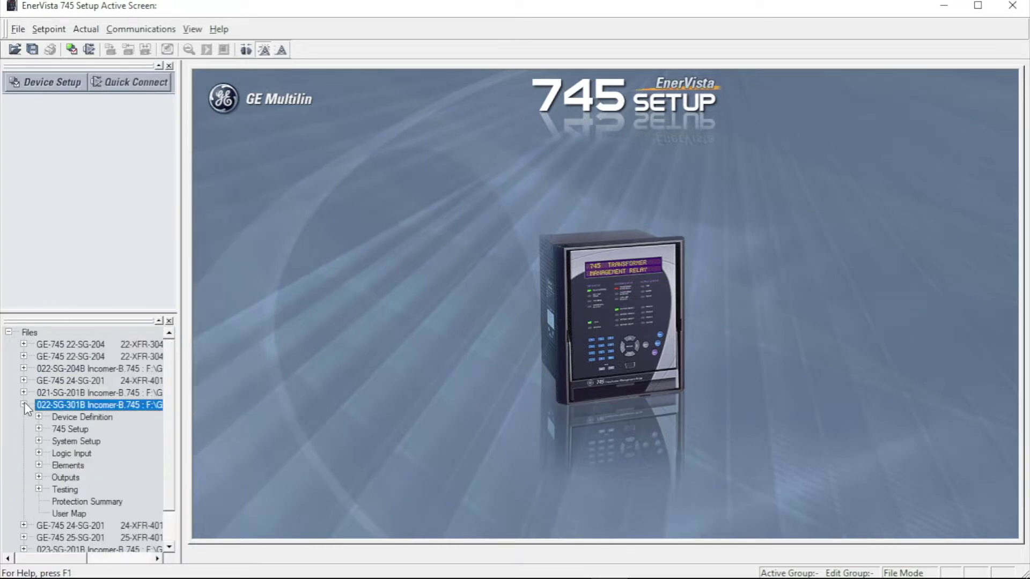
pyautogui.click(39, 465)
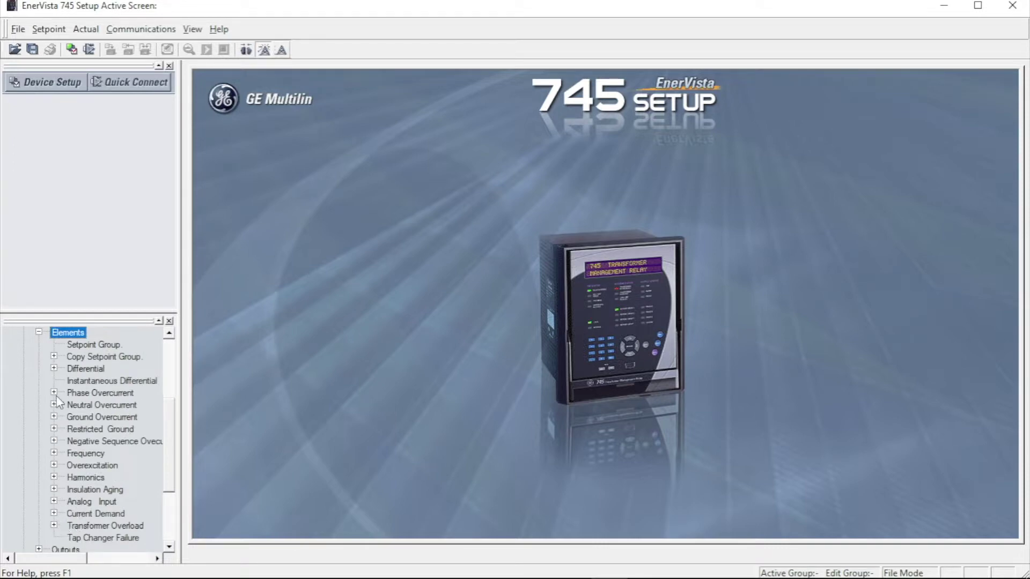
pyautogui.click(54, 368)
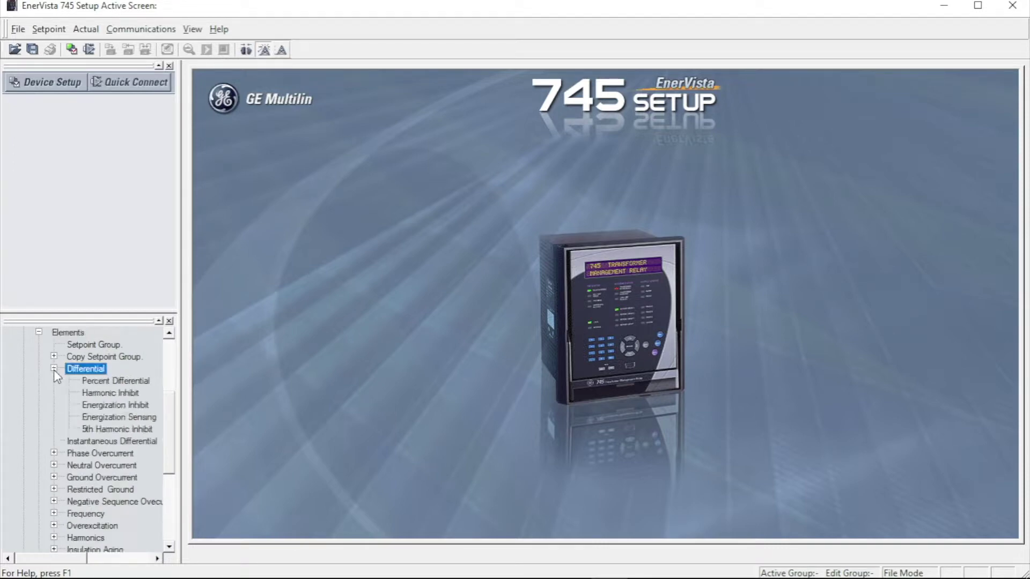
pyautogui.click(101, 382)
# Step: Open Percent Differential full-size, then Harmonic Inhibit showing 2nd harmonic inhibit at 20.0%
pyautogui.doubleClick(102, 382)
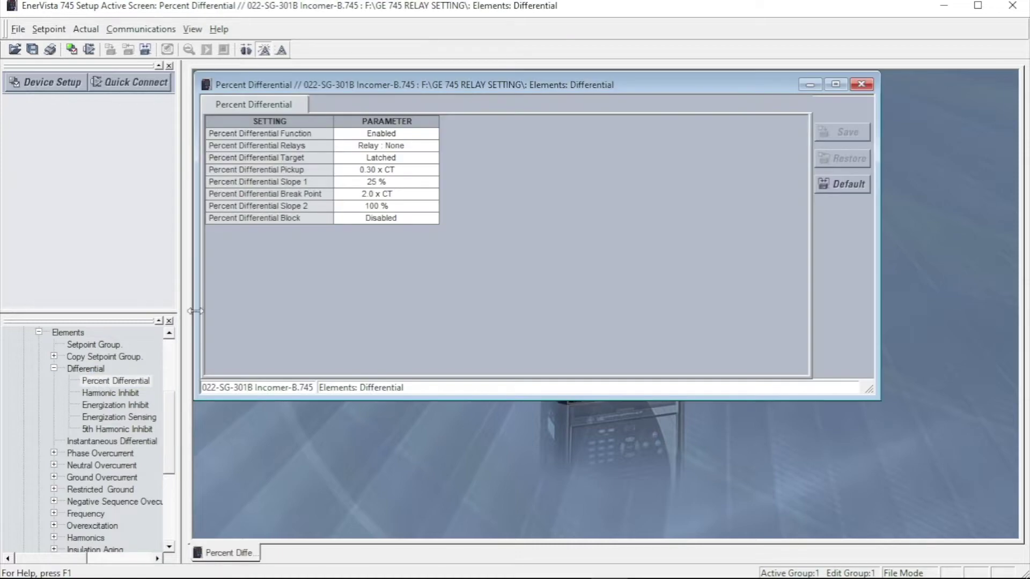
pyautogui.doubleClick(374, 83)
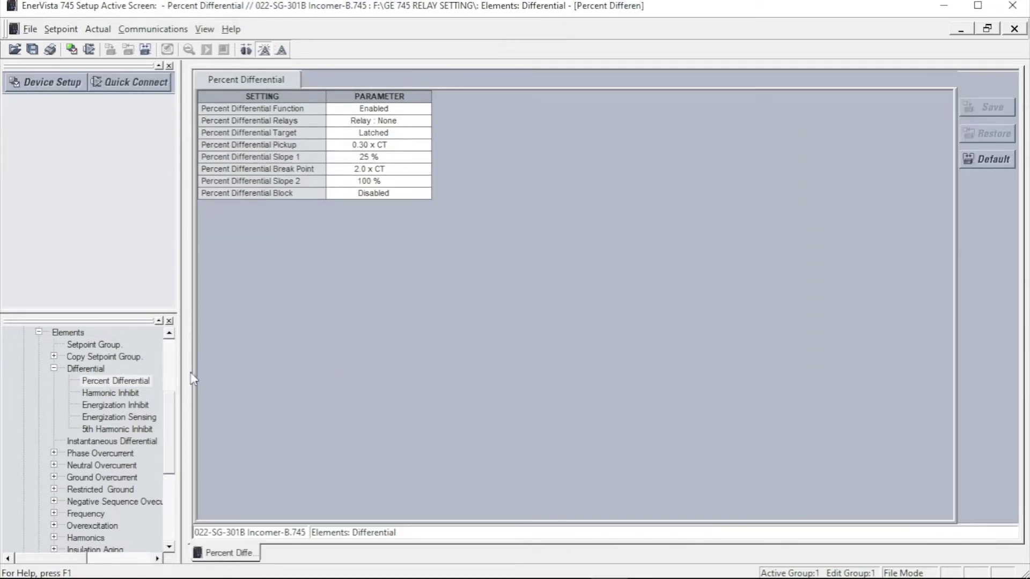
pyautogui.doubleClick(106, 394)
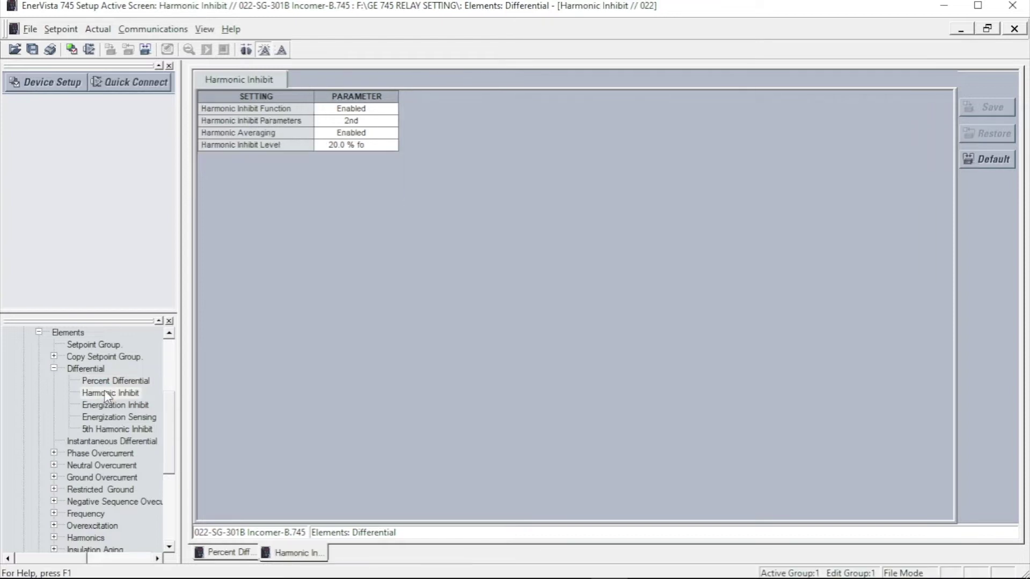
pyautogui.click(98, 439)
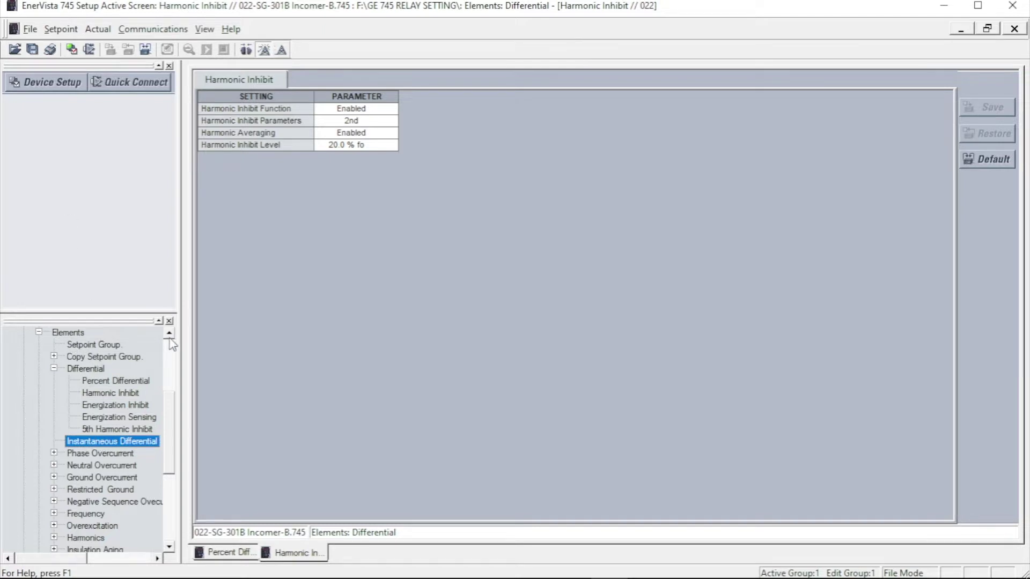
pyautogui.scroll(5, 170, 341)
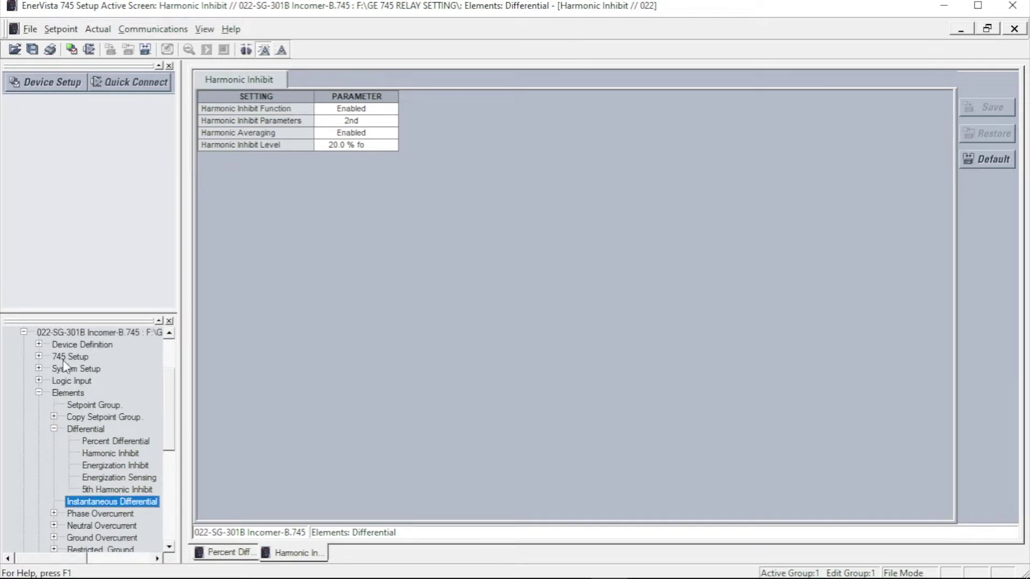
pyautogui.rightClick(60, 332)
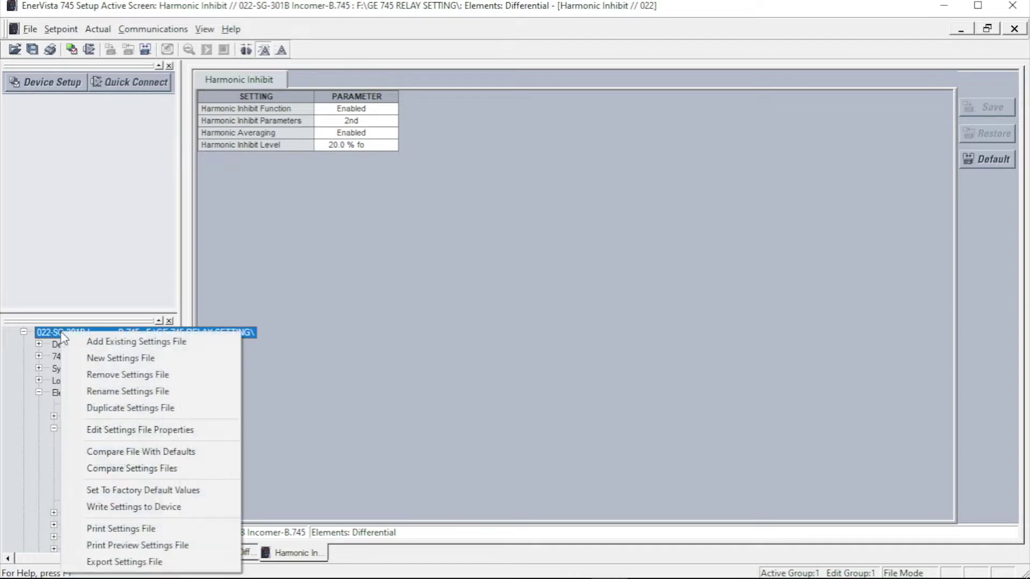
# Step: Start exporting the Group 1 settings as CSV, then cancel the Save As dialog
pyautogui.click(125, 562)
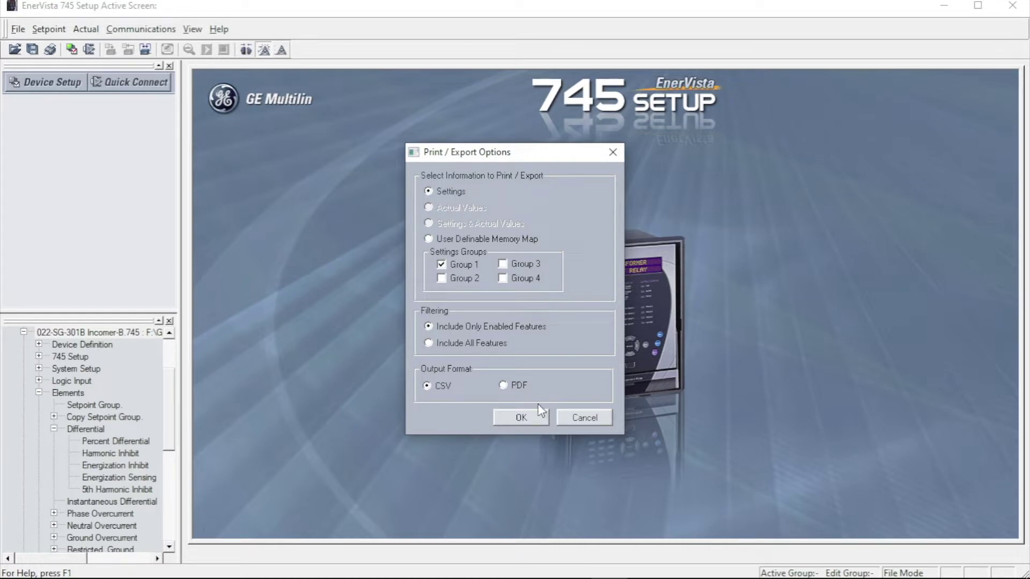
pyautogui.click(519, 419)
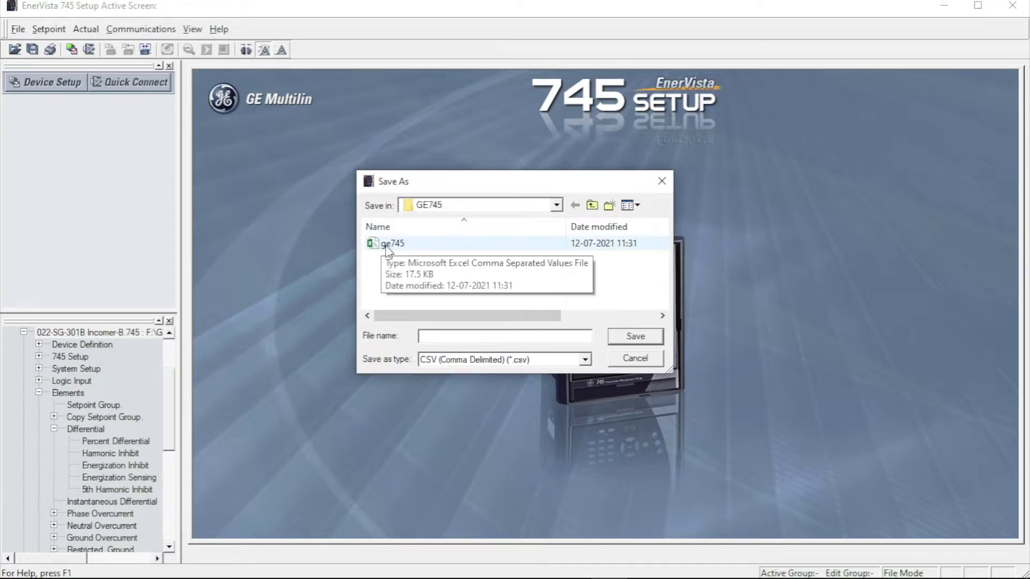
pyautogui.click(626, 357)
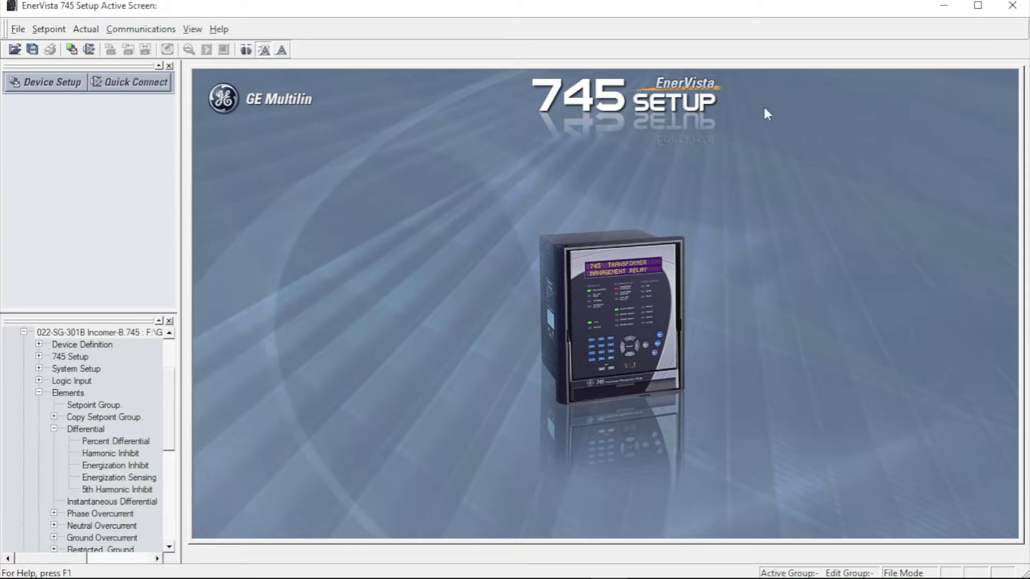
# Step: Browse OMICRON PTL Files > GE > Multilin SR745 V5.1x and select the V1.100 xrio file
pyautogui.click(943, 6)
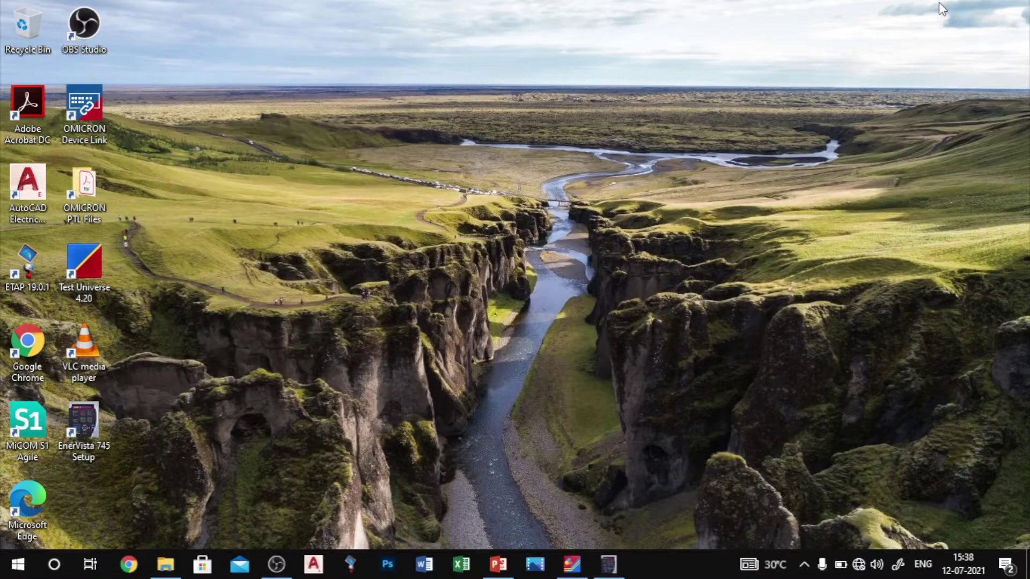
pyautogui.doubleClick(94, 197)
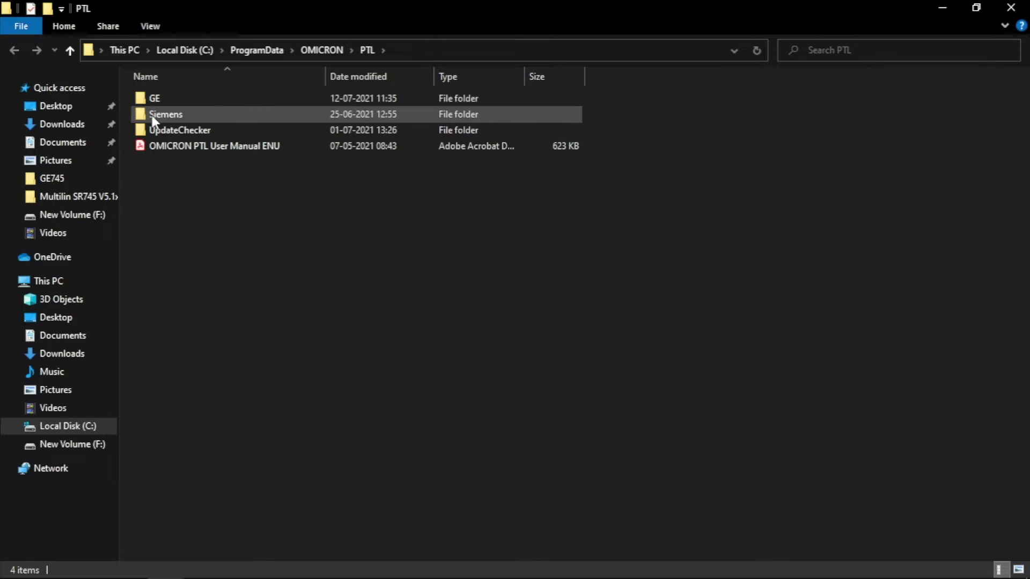
pyautogui.doubleClick(152, 98)
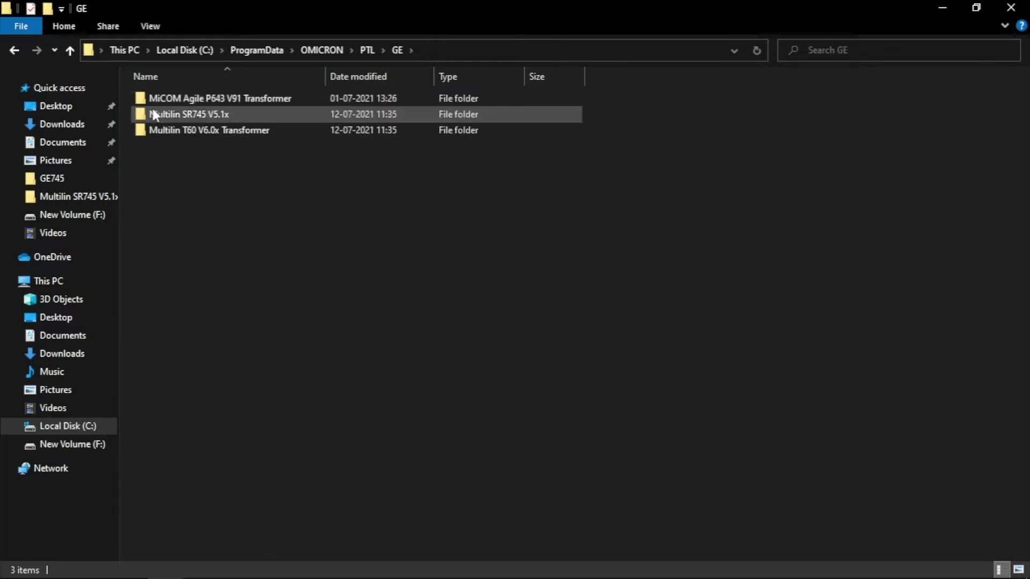
pyautogui.doubleClick(155, 114)
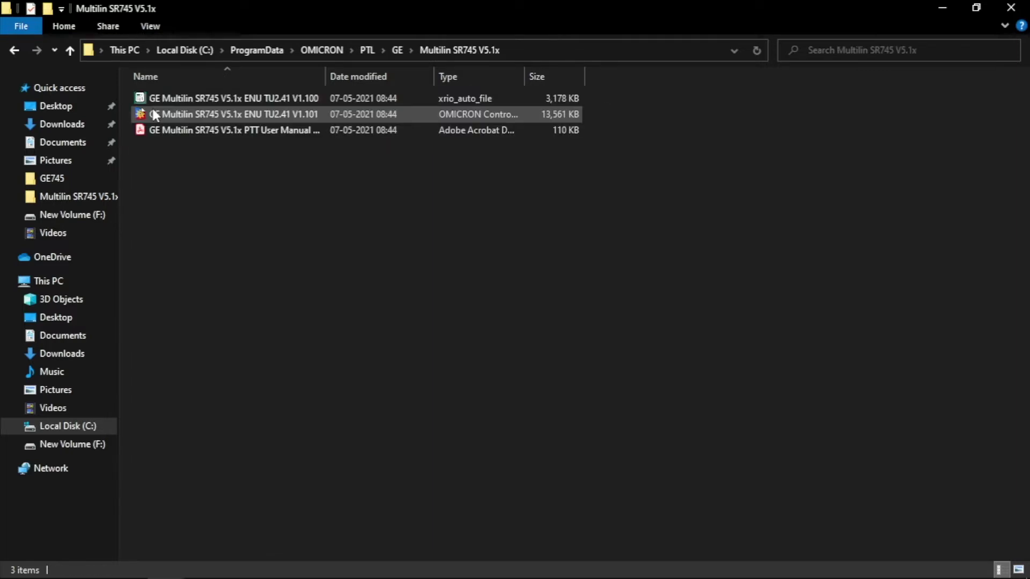
pyautogui.click(179, 99)
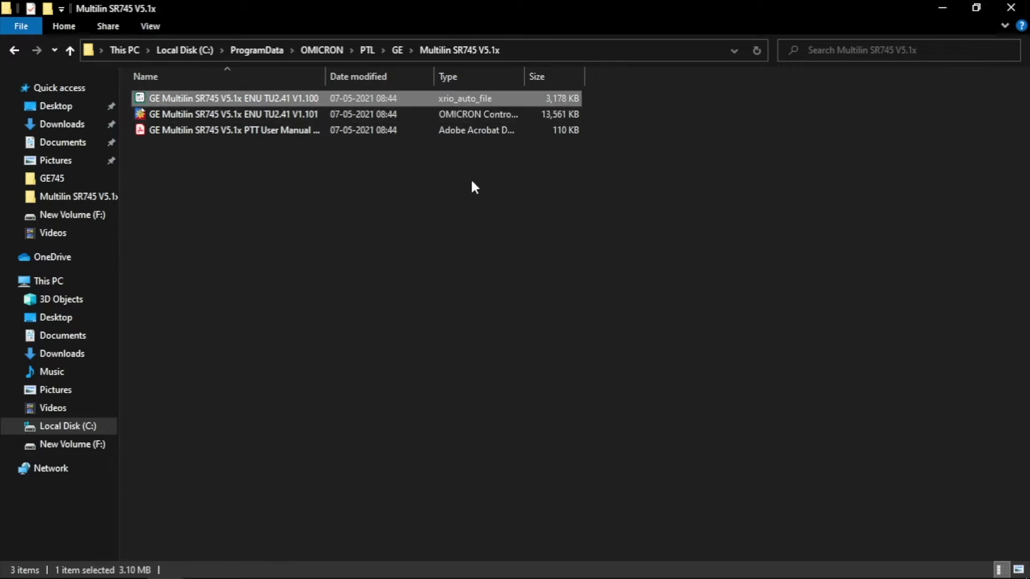
# Step: Close the old Diff Operating Characteristic window, discarding its unsaved changes
pyautogui.click(936, 9)
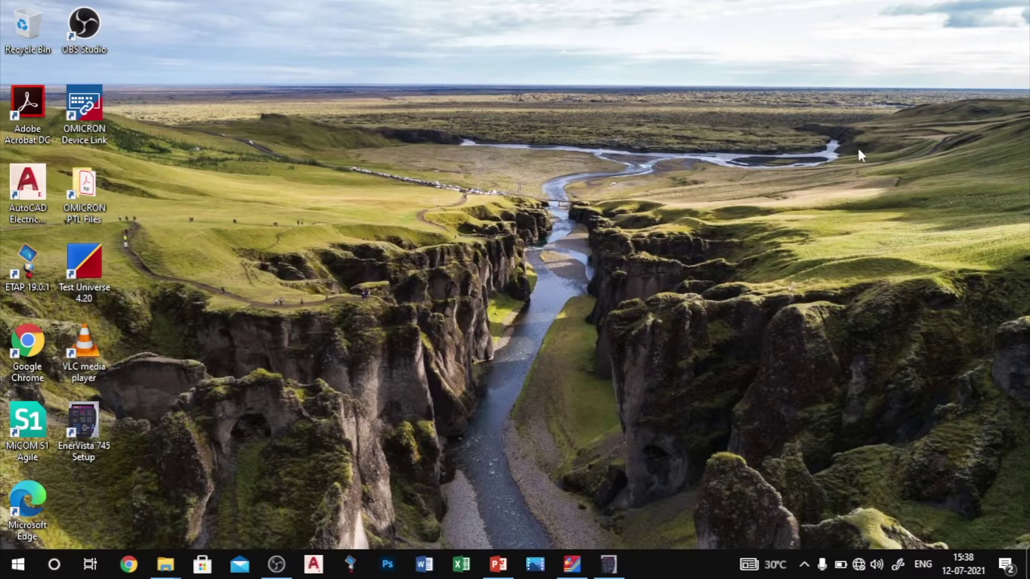
pyautogui.moveTo(582, 566)
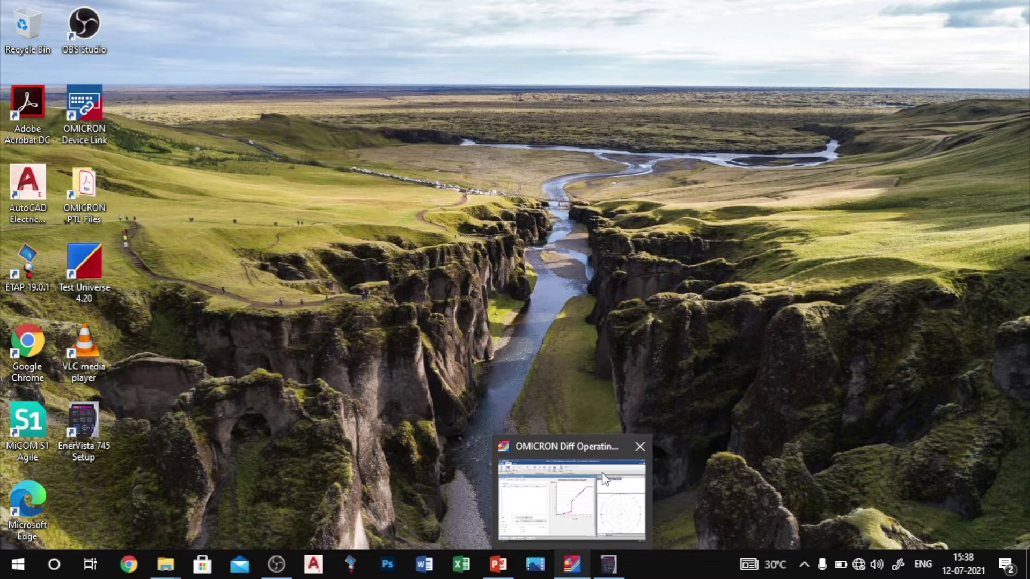
pyautogui.click(639, 450)
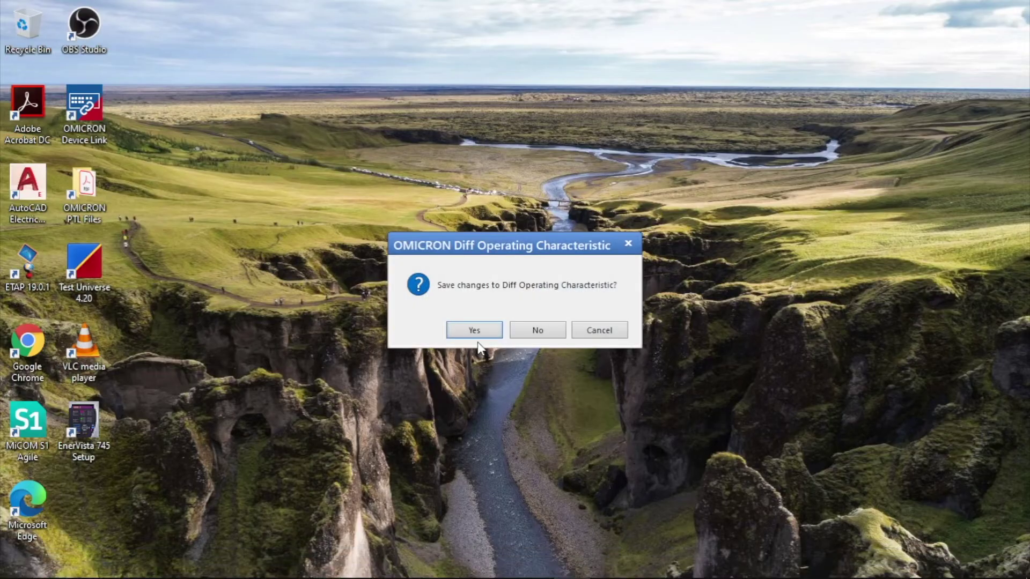
pyautogui.click(520, 331)
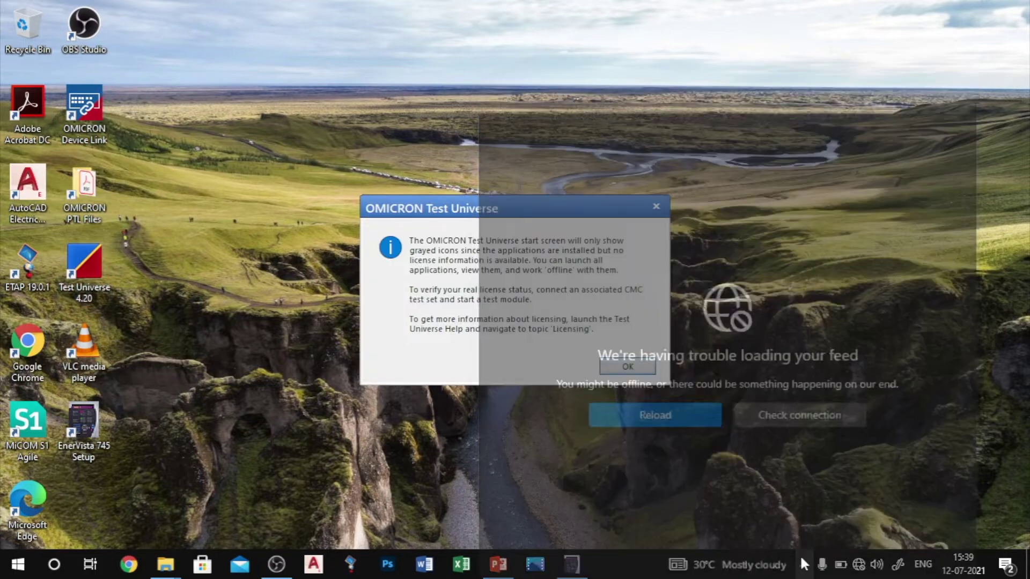
# Step: Acknowledge the licensing notice and launch a fresh, maximized Diff Operating Characteristic module
pyautogui.click(802, 561)
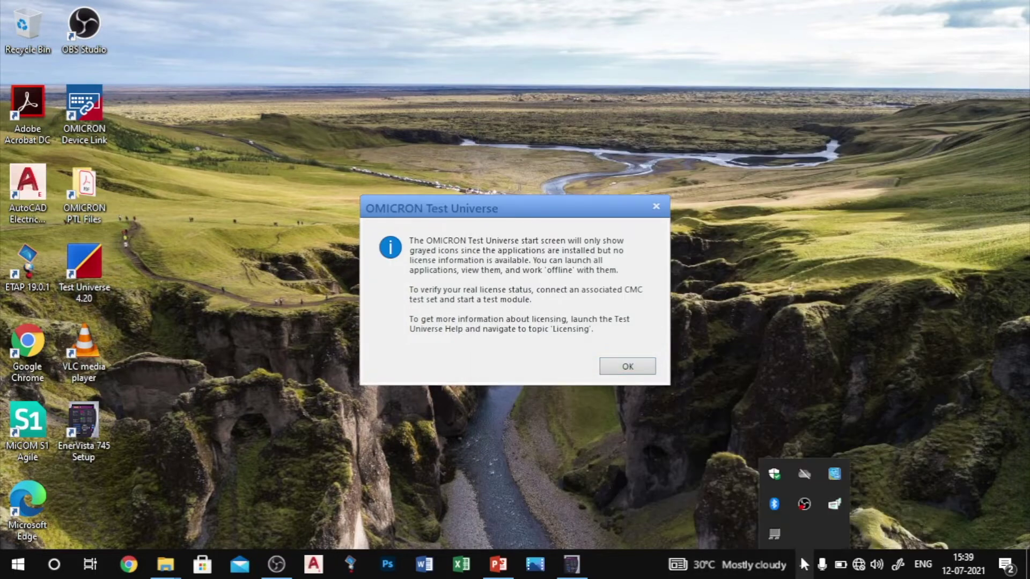
pyautogui.click(625, 367)
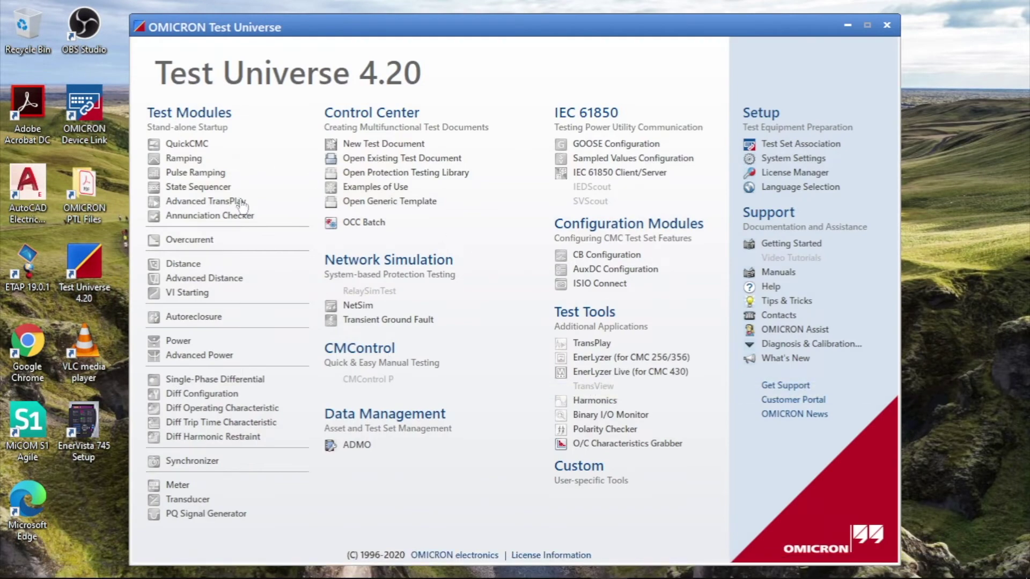
pyautogui.click(224, 409)
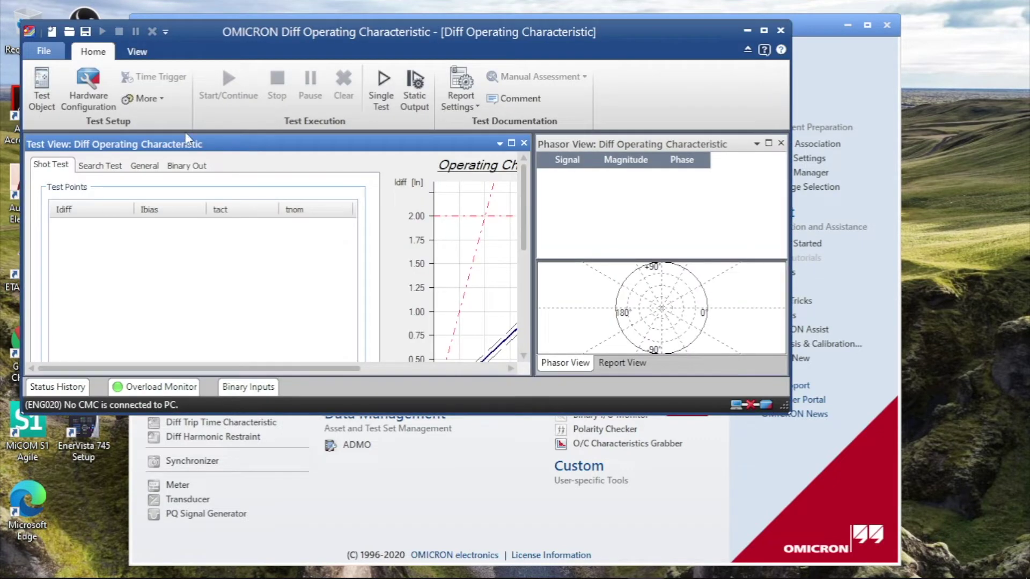
pyautogui.doubleClick(198, 28)
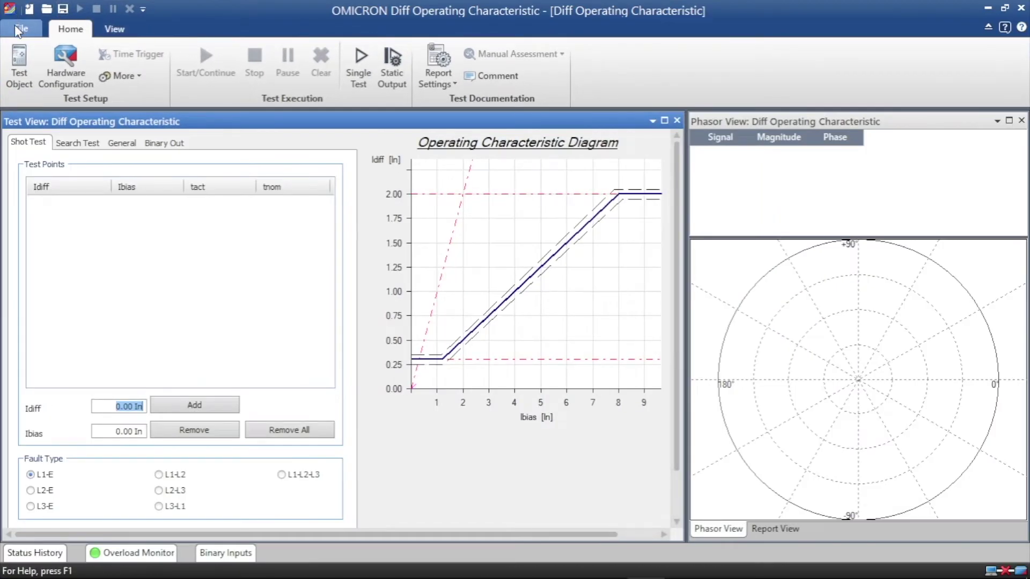
# Step: Import the GE Multilin SR745 V5.1x XRIO template from PTL > GE into the test object
pyautogui.click(19, 65)
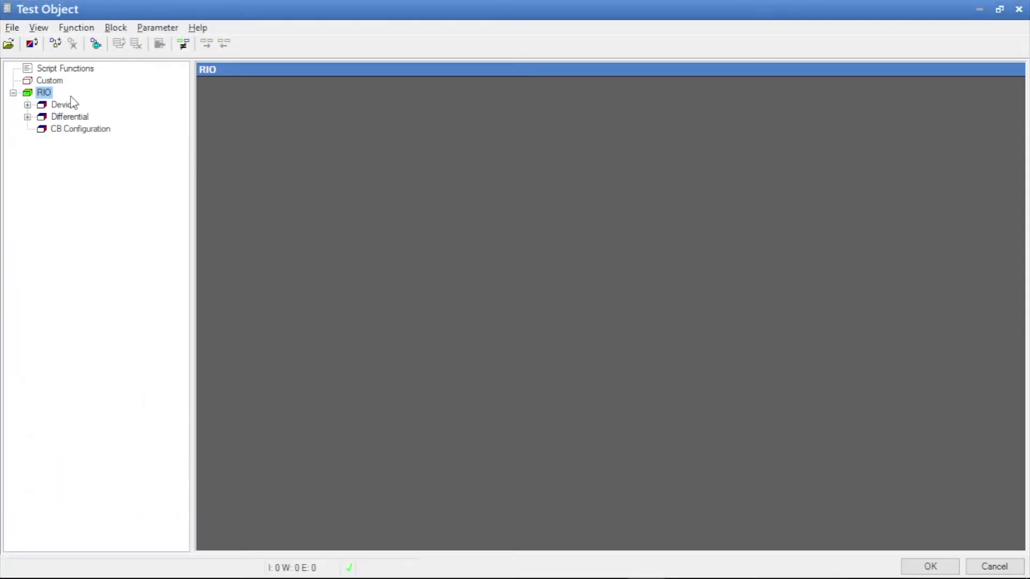
pyautogui.click(12, 27)
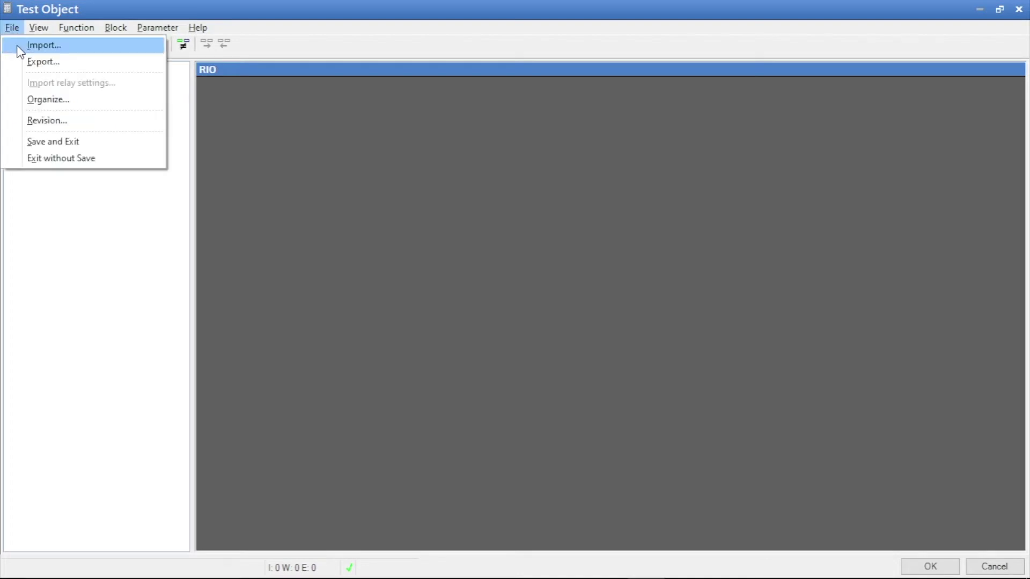
pyautogui.click(43, 46)
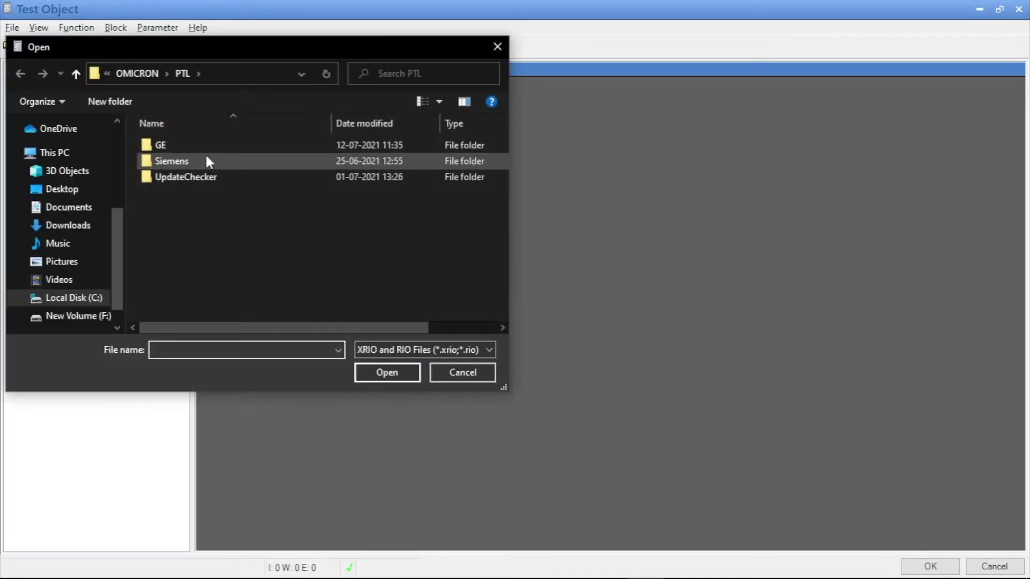
pyautogui.doubleClick(206, 151)
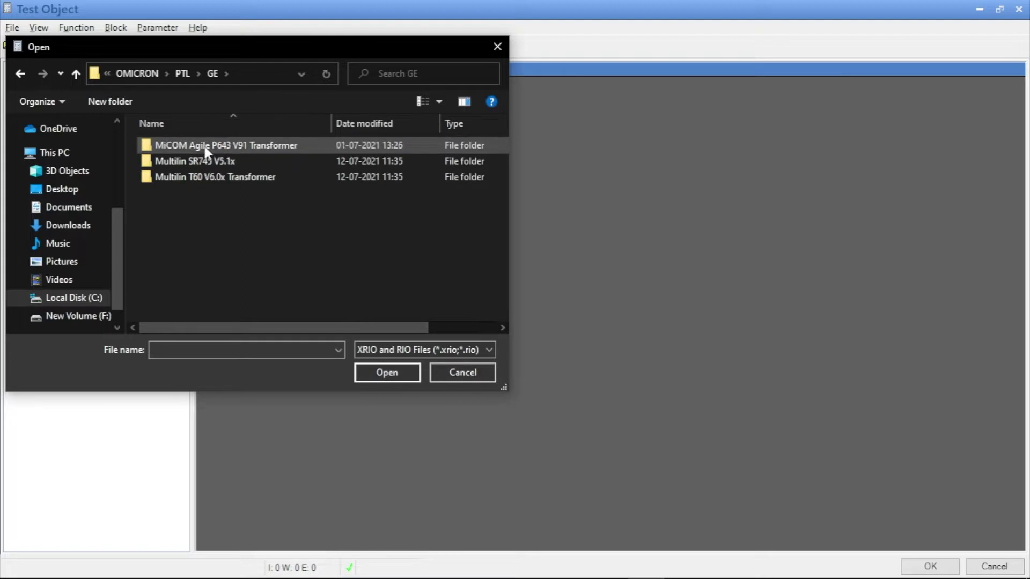
pyautogui.doubleClick(206, 163)
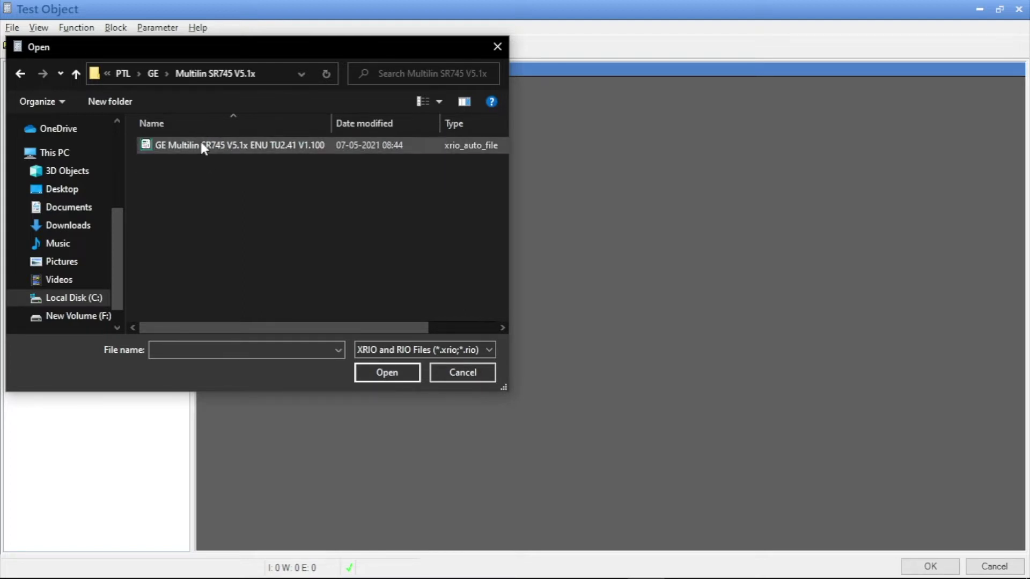
pyautogui.doubleClick(200, 141)
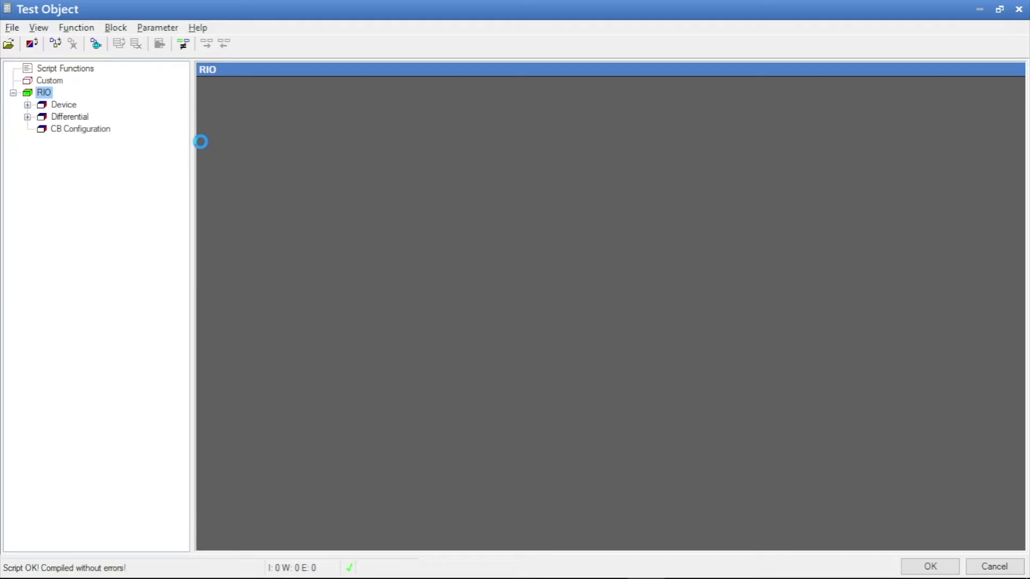
pyautogui.click(11, 27)
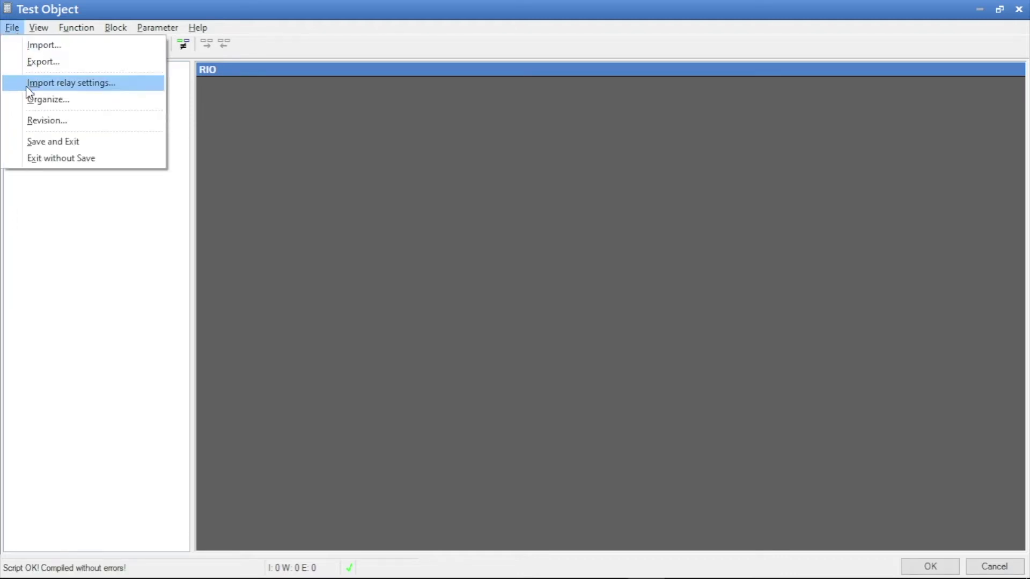
# Step: Import F:\GE 745 RELAY SETTING\GE745\ge745 using the GE Enervista .csv filter: 22 values imported
pyautogui.click(25, 85)
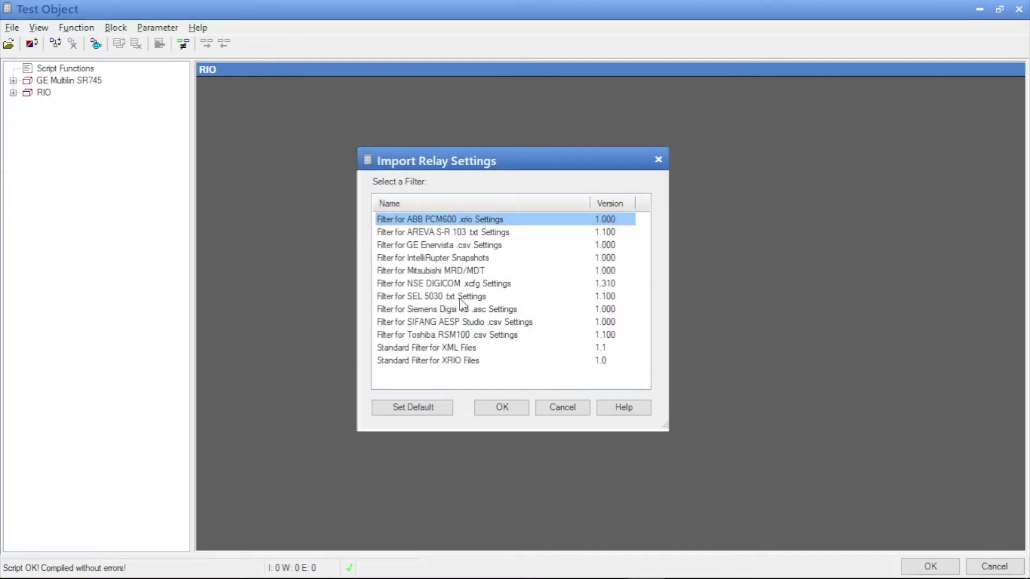
pyautogui.click(482, 246)
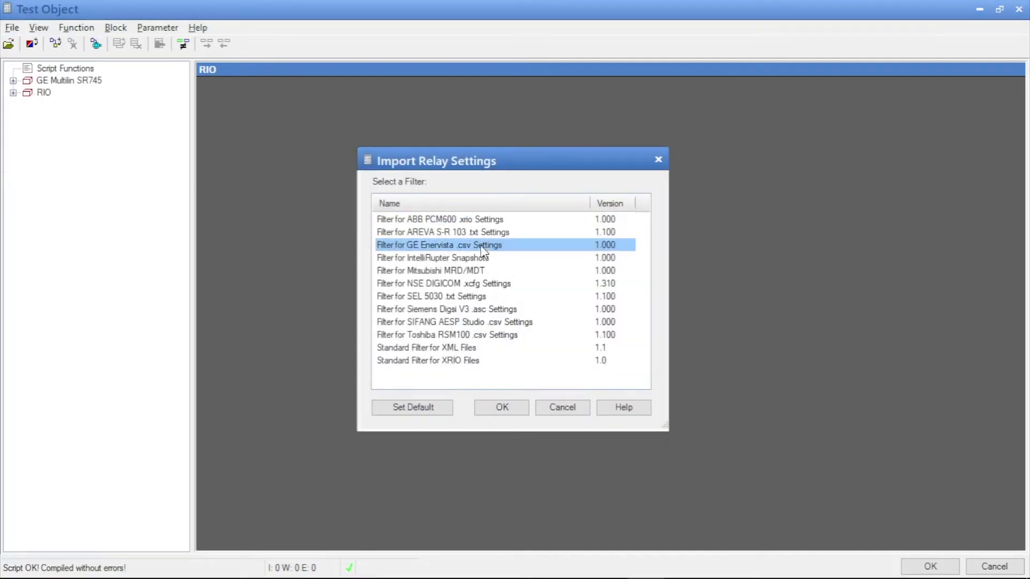
pyautogui.click(503, 412)
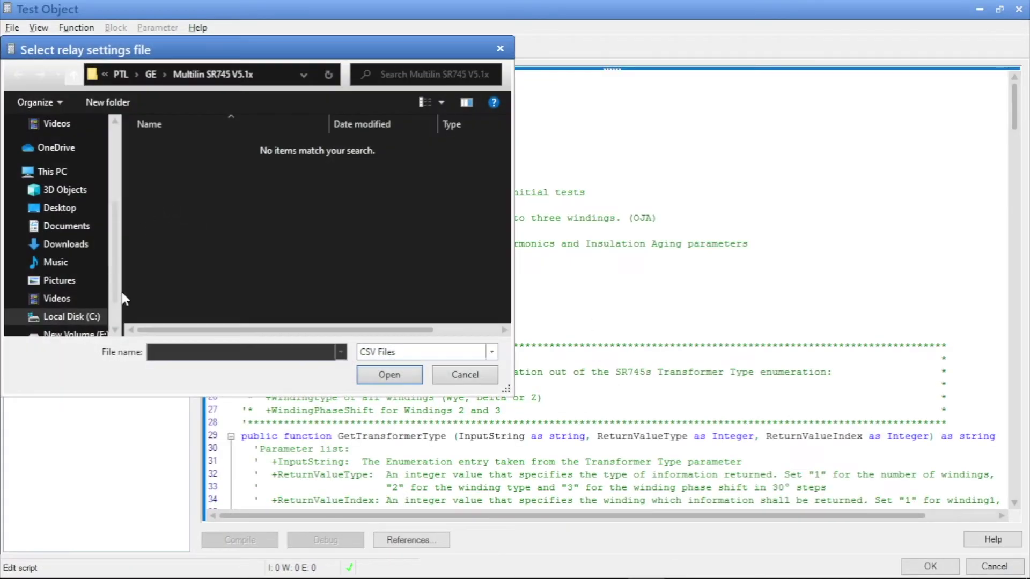
pyautogui.scroll(-2, 93, 301)
pyautogui.click(94, 301)
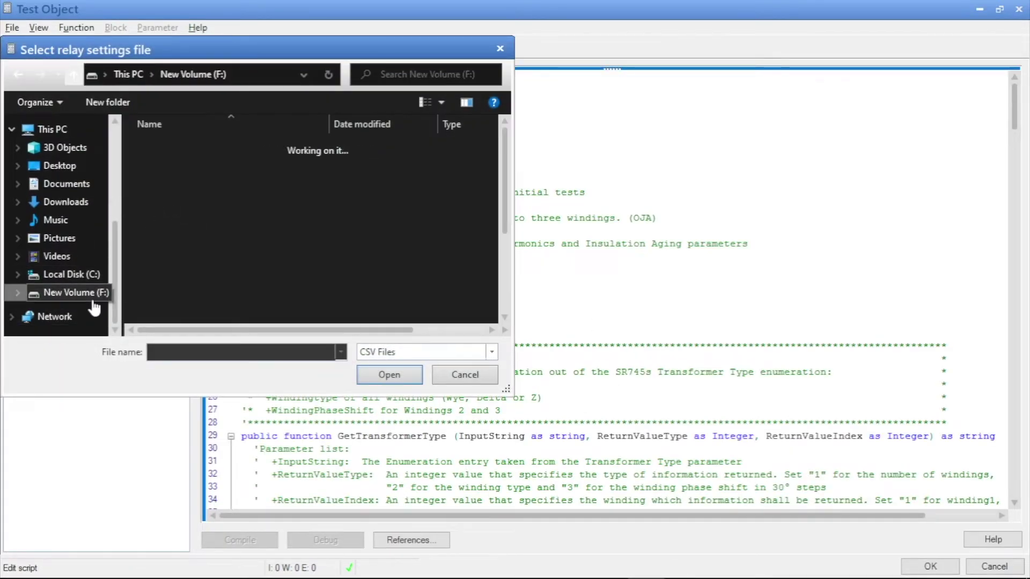
pyautogui.doubleClick(177, 292)
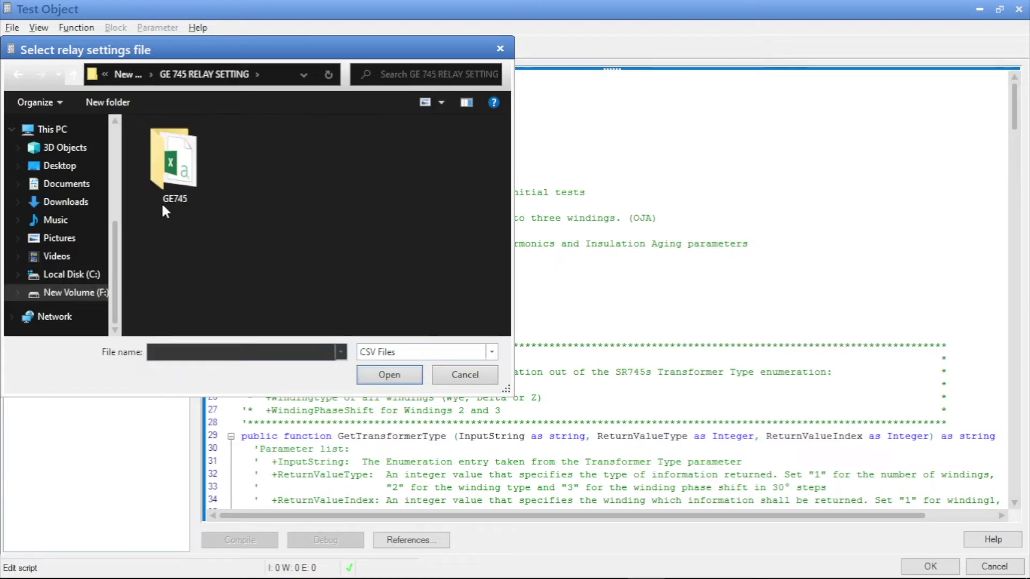
pyautogui.doubleClick(167, 188)
pyautogui.click(169, 144)
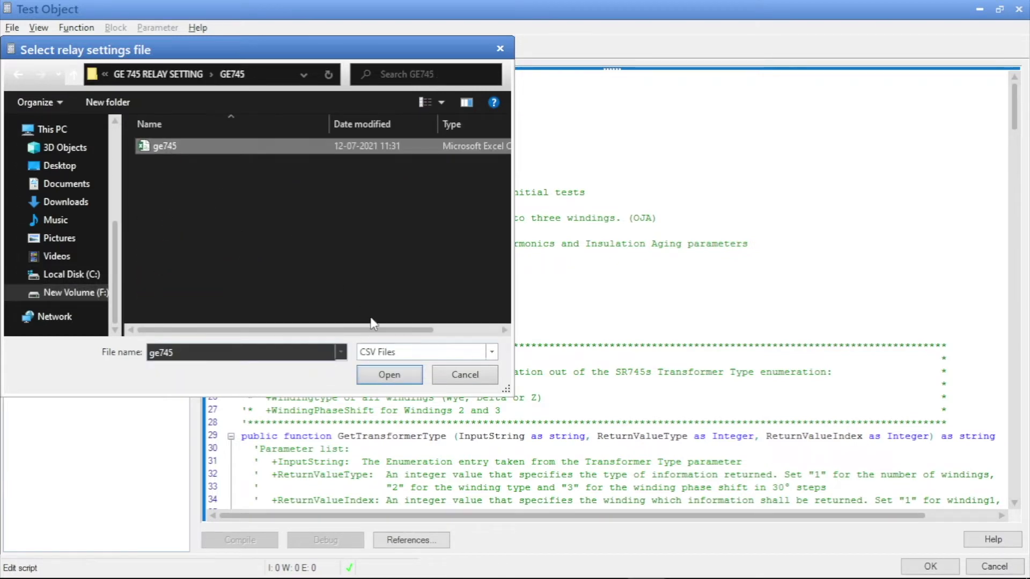
pyautogui.click(389, 379)
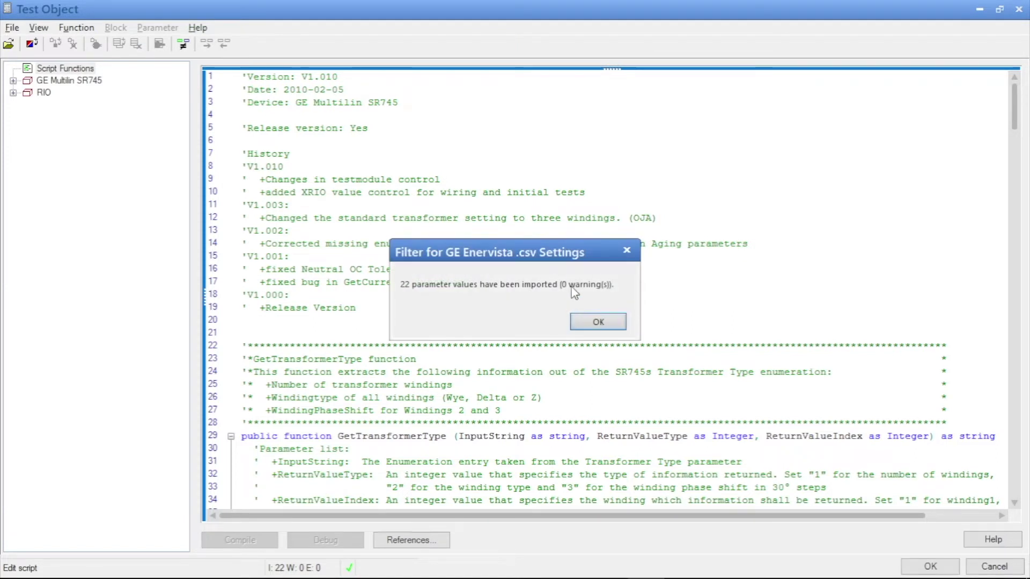
pyautogui.click(595, 322)
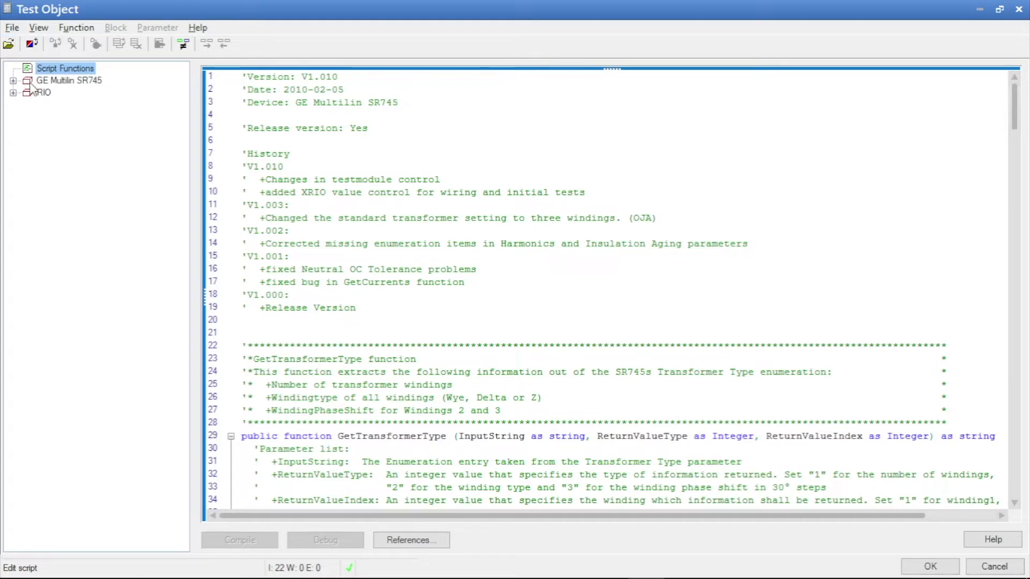
# Step: Expand GE Multilin SR745 > Relay Parameter Section > System Setup and review the Transformers parameters
pyautogui.click(13, 81)
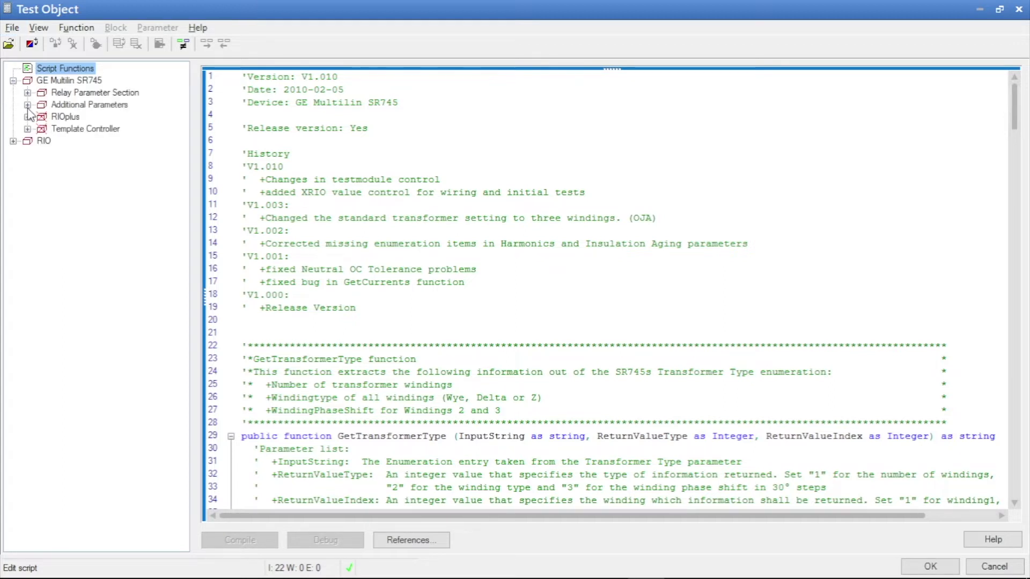
pyautogui.click(27, 92)
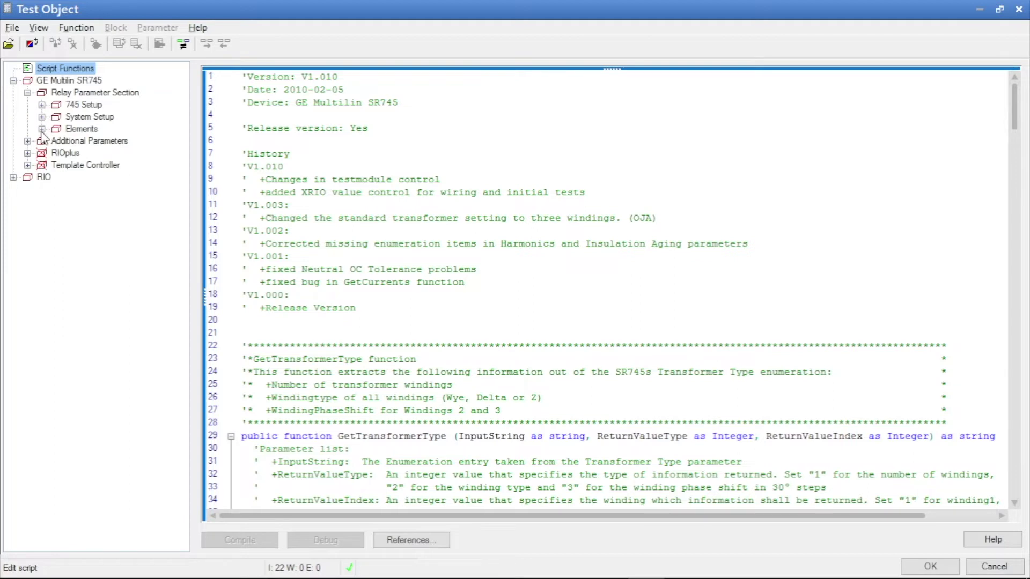
pyautogui.click(42, 129)
pyautogui.click(42, 117)
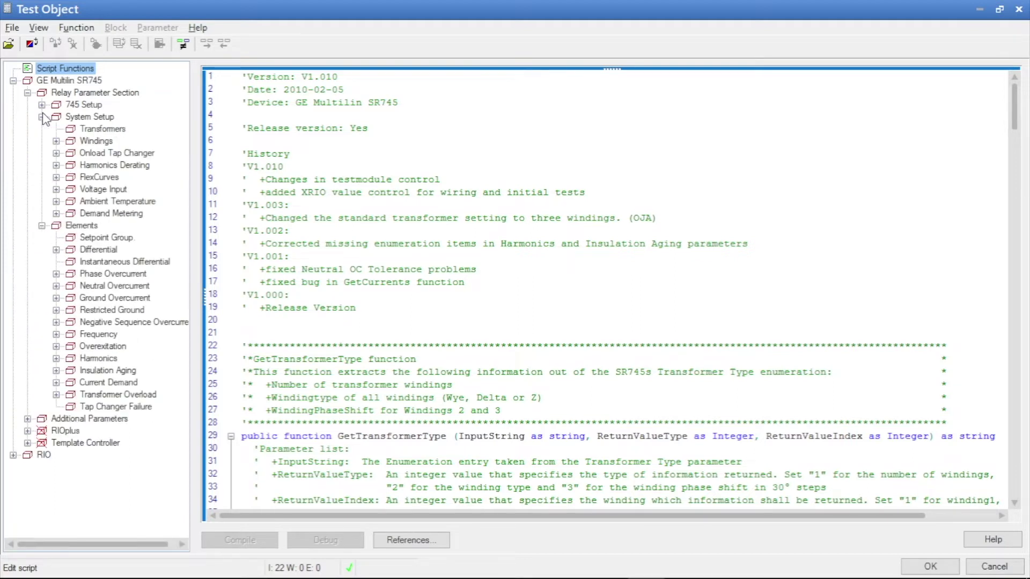
pyautogui.doubleClick(96, 131)
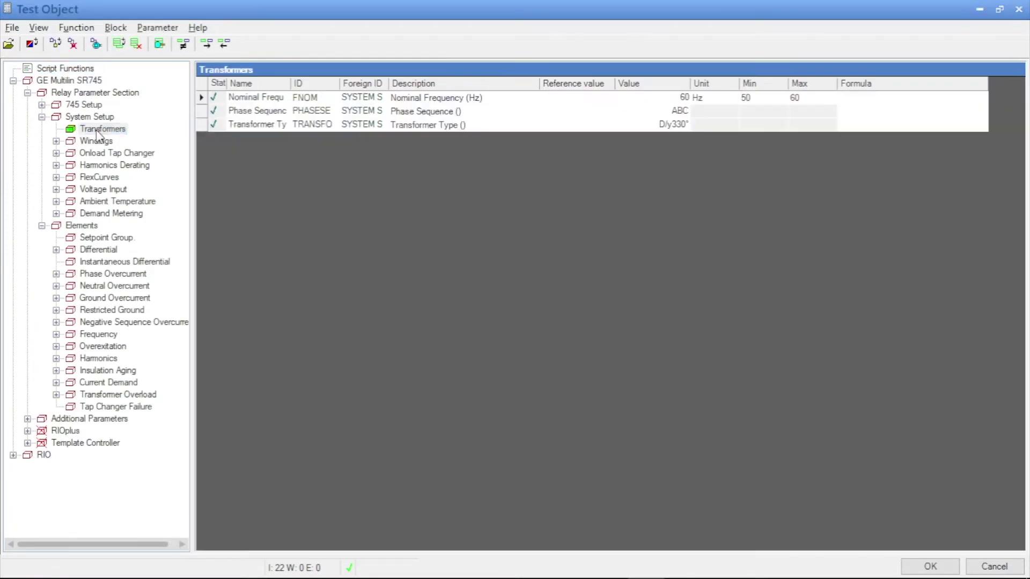
pyautogui.click(402, 383)
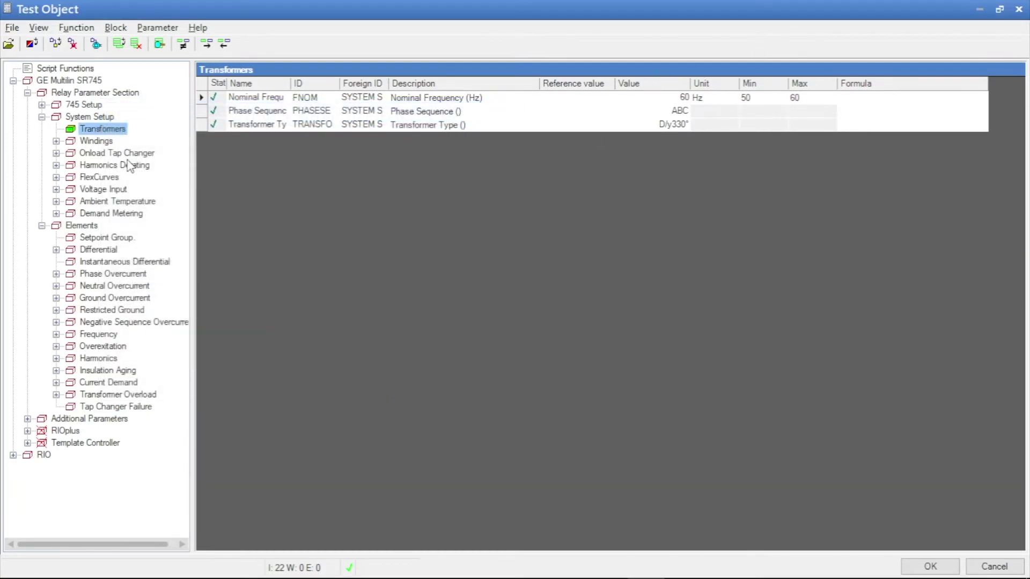
# Step: Review the Windings, Windings 1 and Windings 2 parameters and the Differential element block
pyautogui.doubleClick(101, 142)
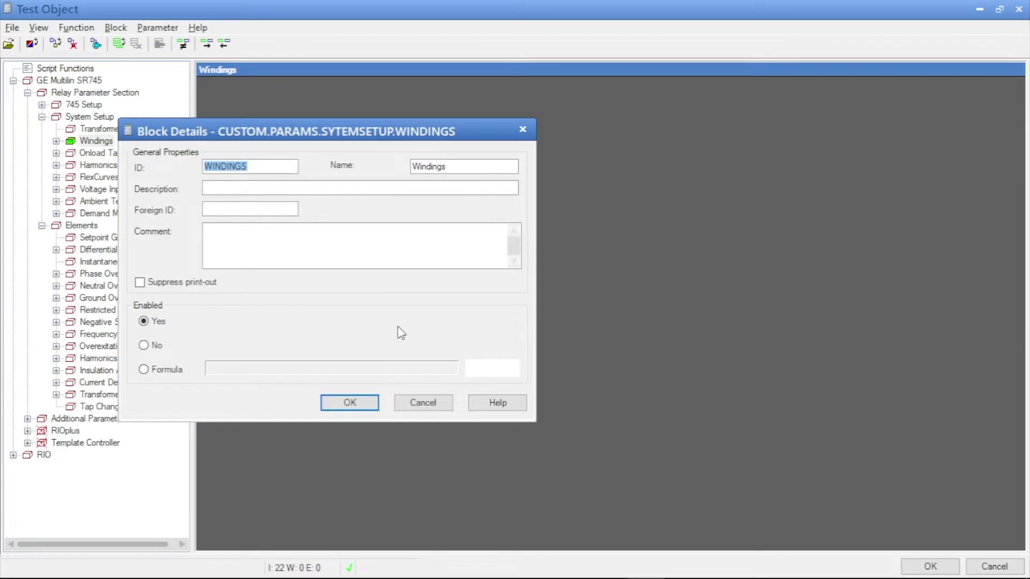
pyautogui.click(435, 405)
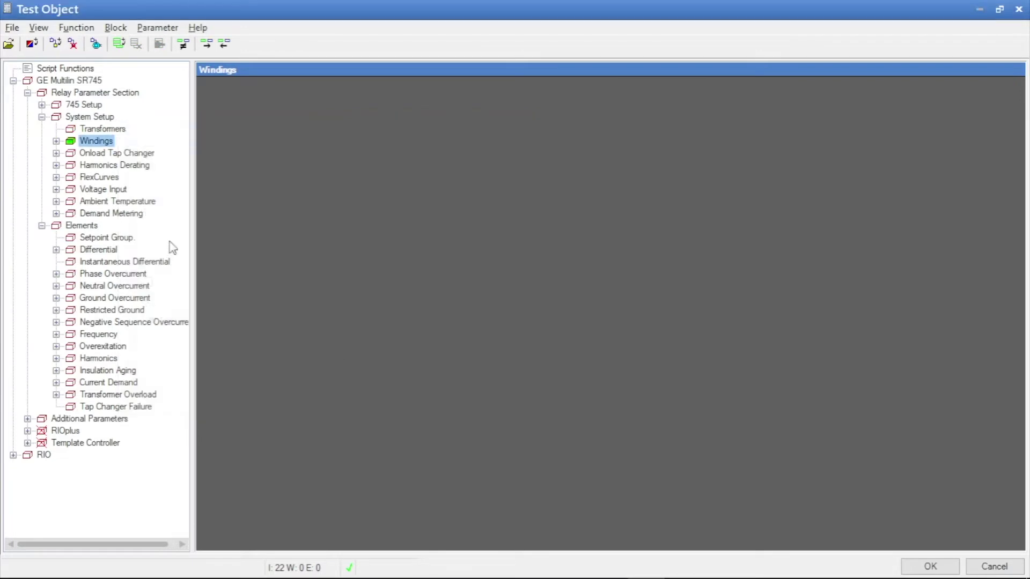
pyautogui.click(56, 141)
pyautogui.doubleClick(128, 153)
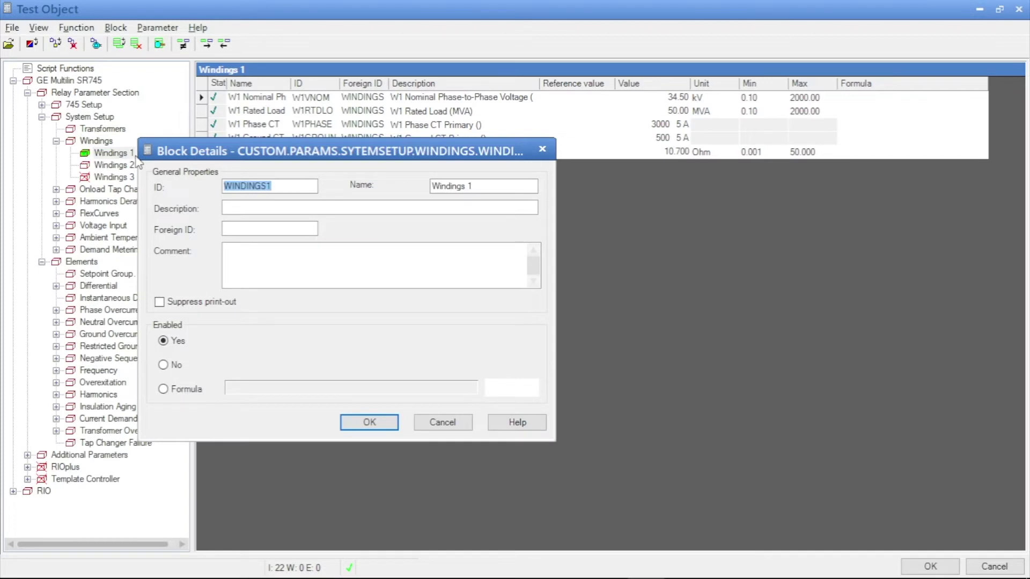
pyautogui.click(435, 422)
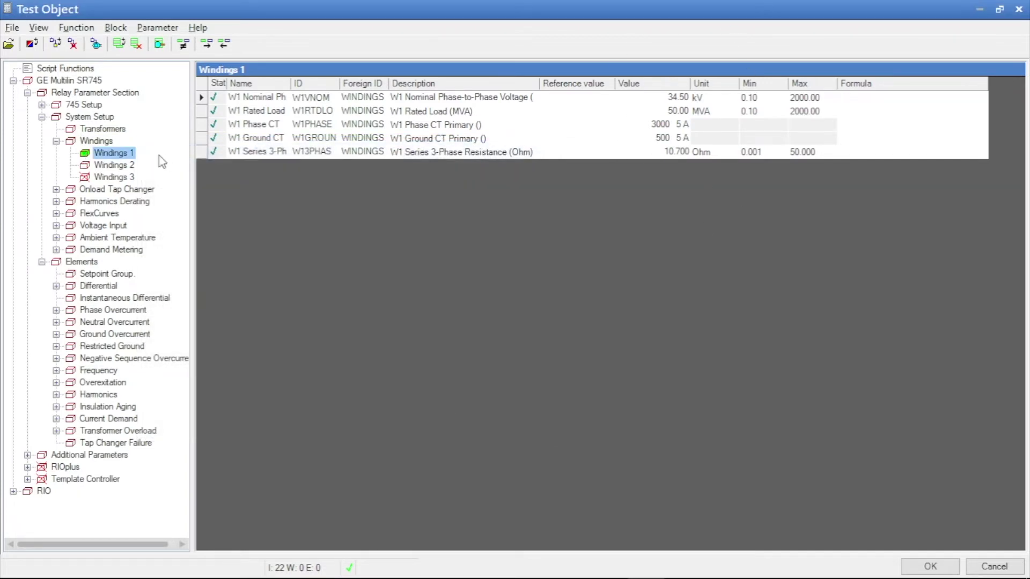
pyautogui.click(118, 165)
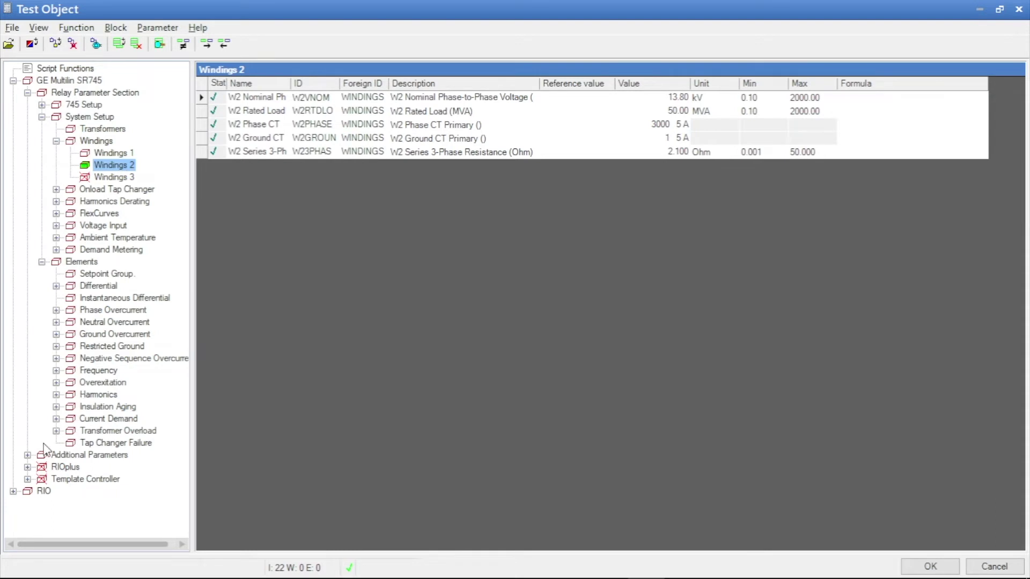
pyautogui.doubleClick(94, 286)
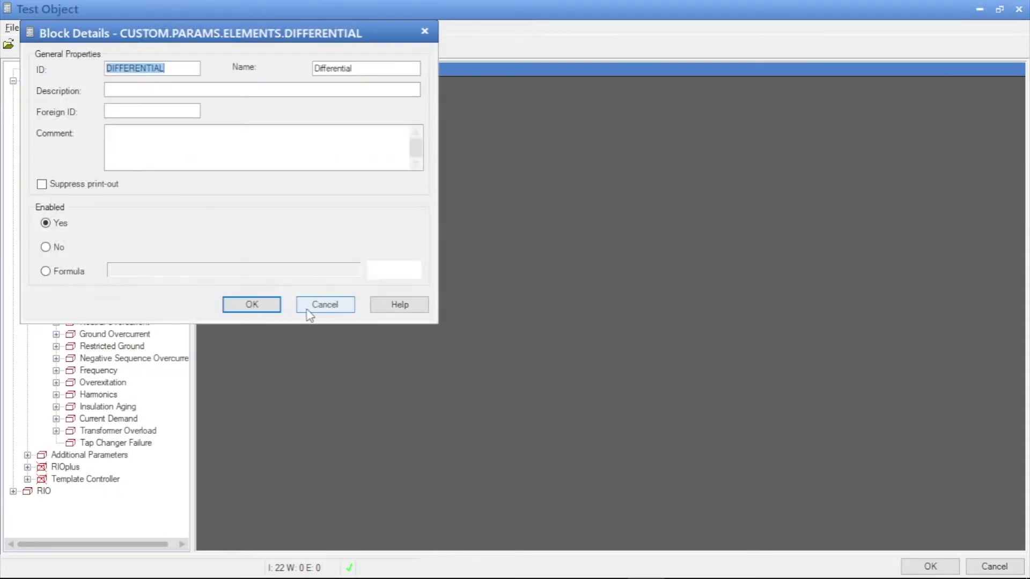
pyautogui.click(317, 305)
# Step: Review Percent Differential (slopes 25% and 100%), Harmonic Inhibit and Instantaneous Differential settings
pyautogui.click(56, 286)
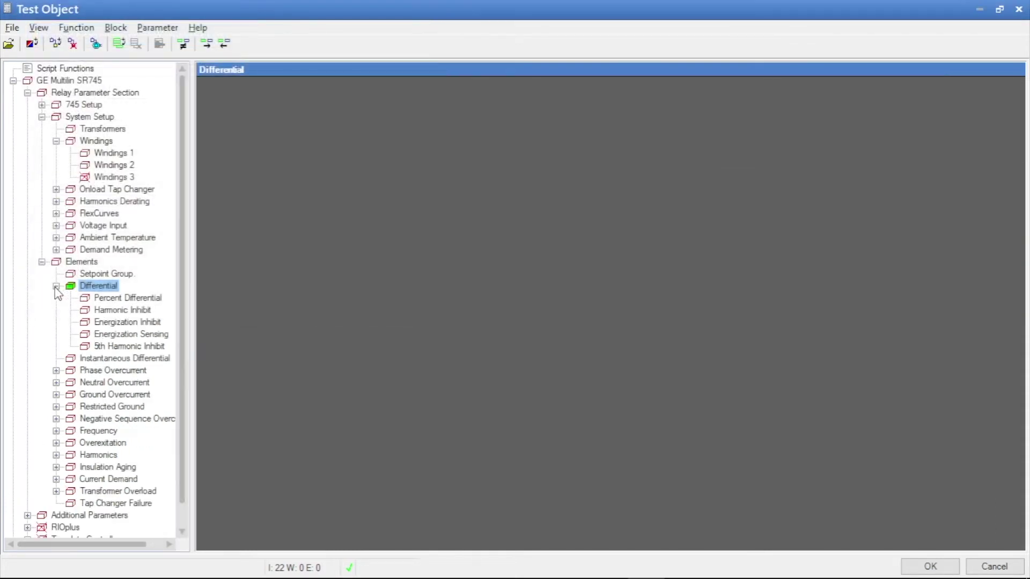
pyautogui.click(105, 304)
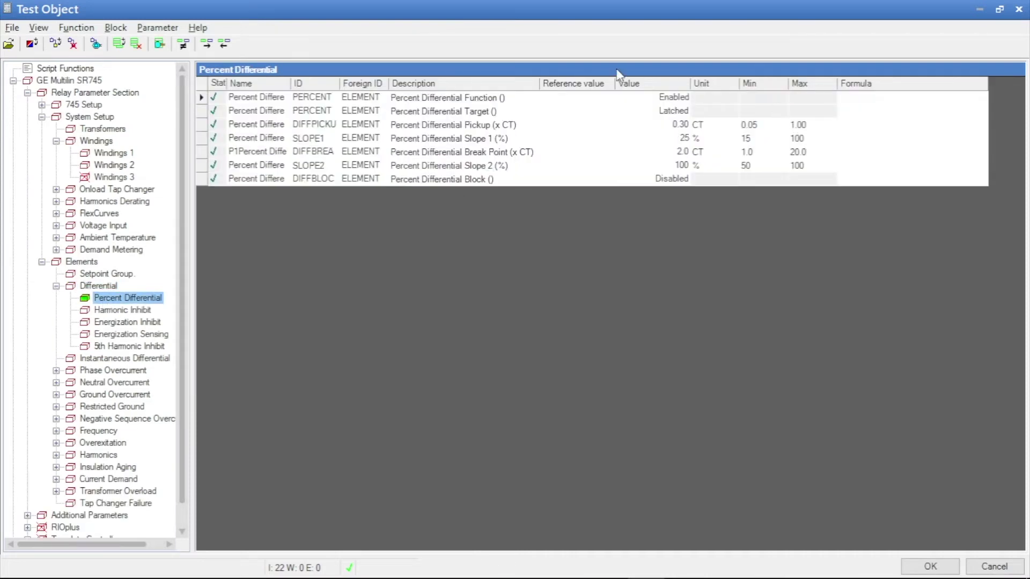
pyautogui.click(117, 313)
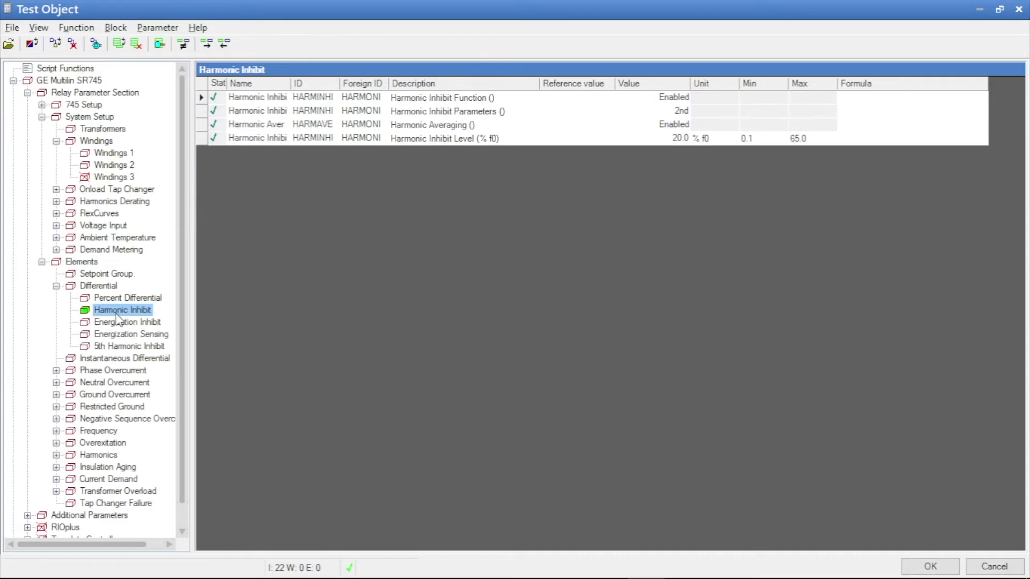
pyautogui.click(119, 359)
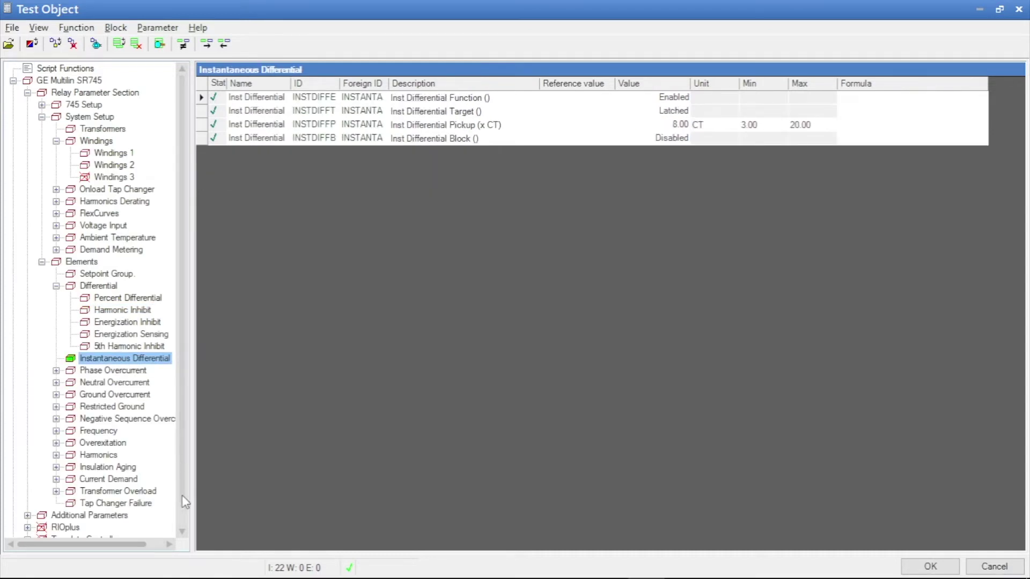
pyautogui.scroll(-1, 182, 508)
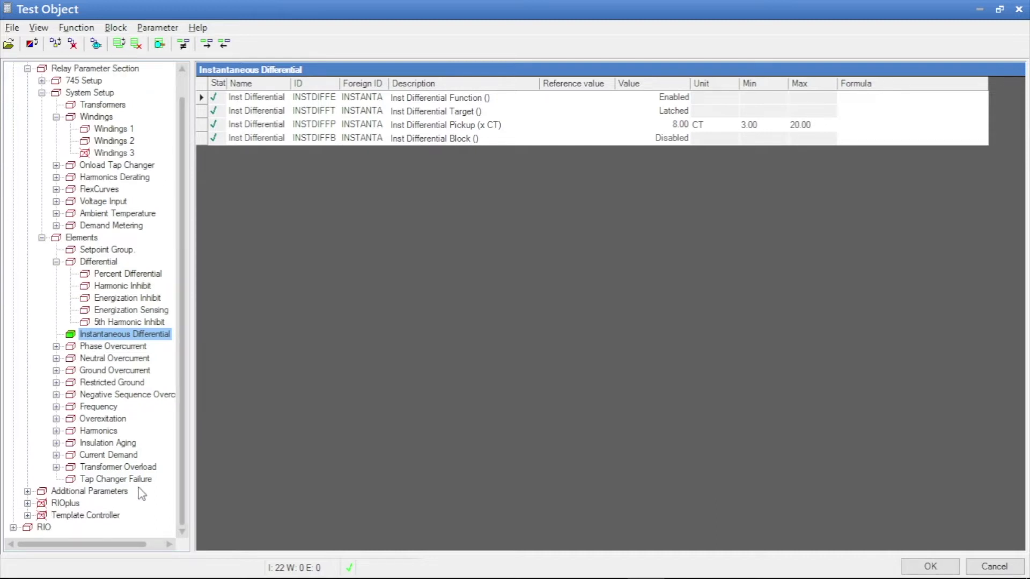
# Step: Expand RIO and select the Differential function block (2 windings, transformer)
pyautogui.click(13, 528)
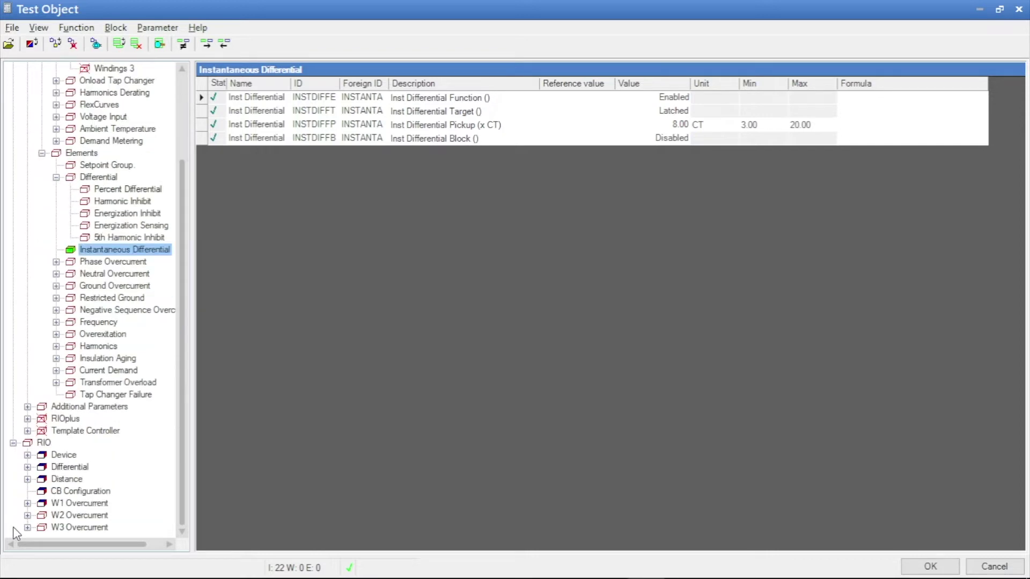
pyautogui.click(27, 467)
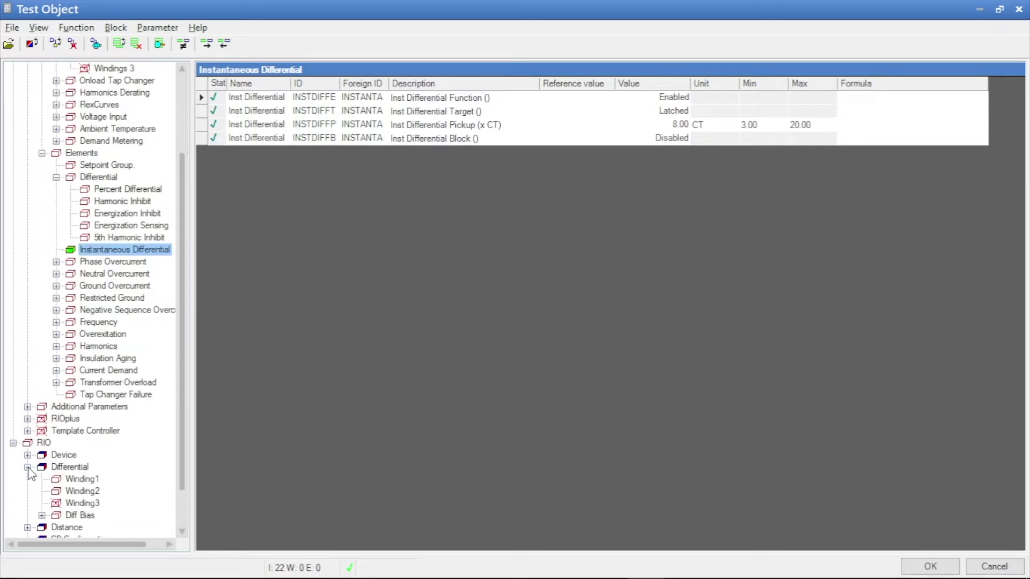
pyautogui.click(63, 468)
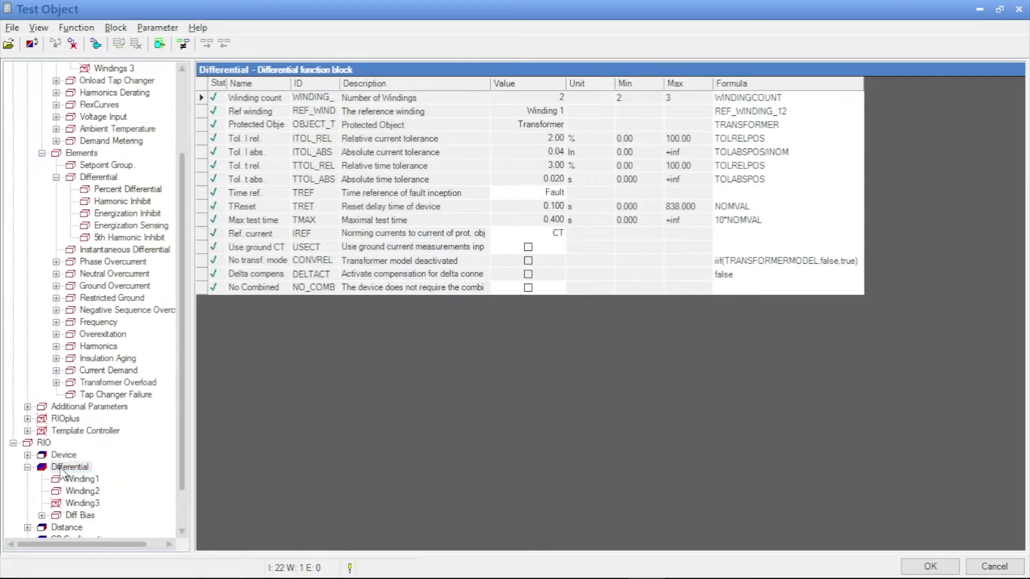
# Step: Open Differential Protection Parameters and view the characteristic: slope 0.25 to 2.00 In, rising to (8.00, 8.00)
pyautogui.doubleClick(62, 470)
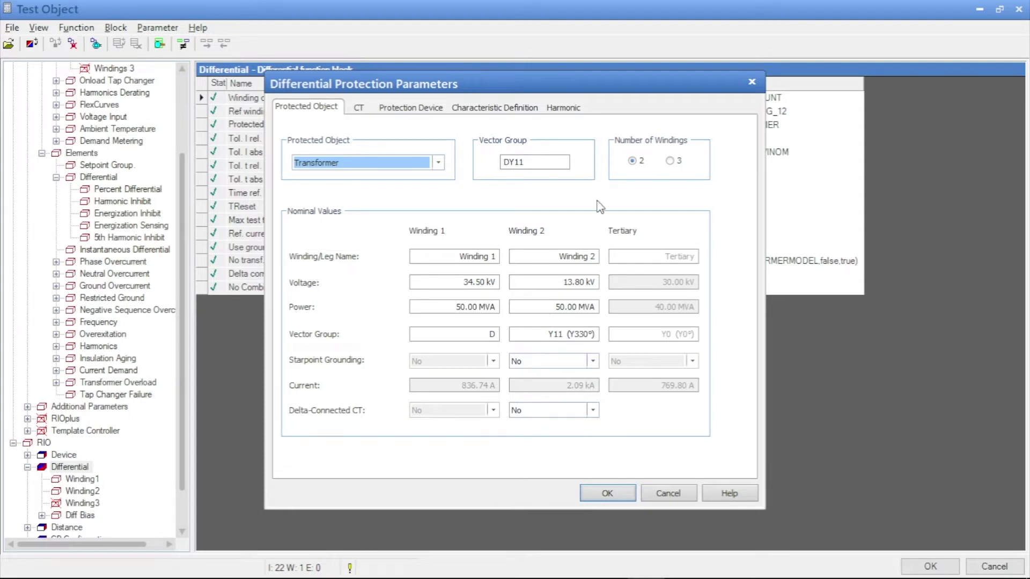
pyautogui.click(357, 107)
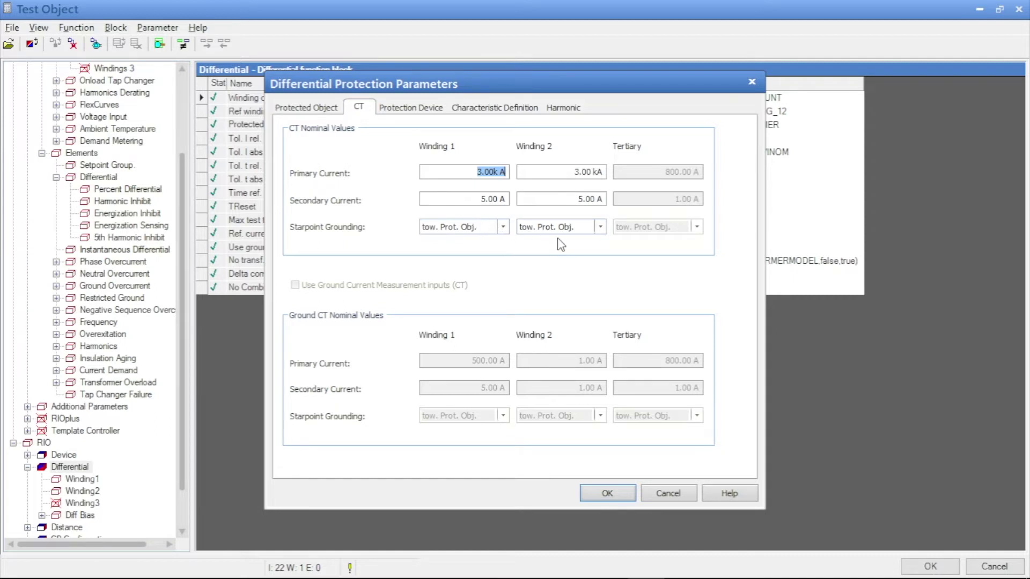
pyautogui.click(395, 110)
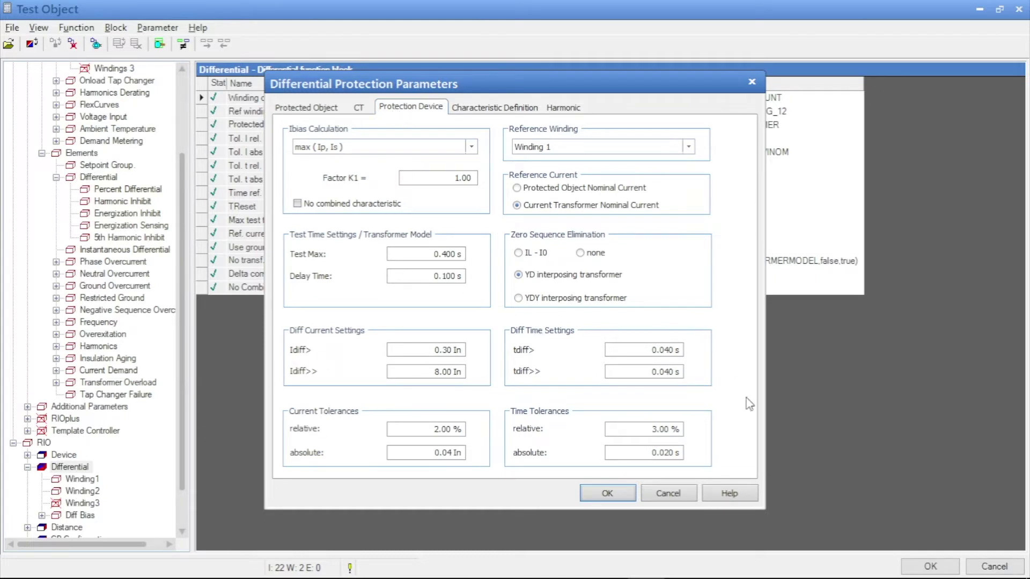
pyautogui.click(485, 108)
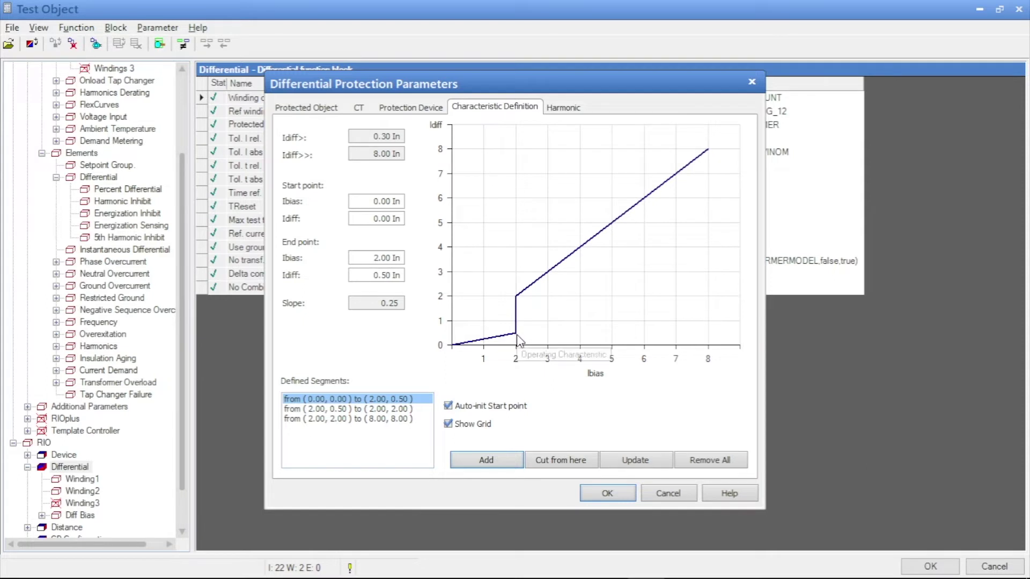
# Step: Review the second and third segment slopes (third is 1.00), then close the parameters without saving
pyautogui.click(378, 409)
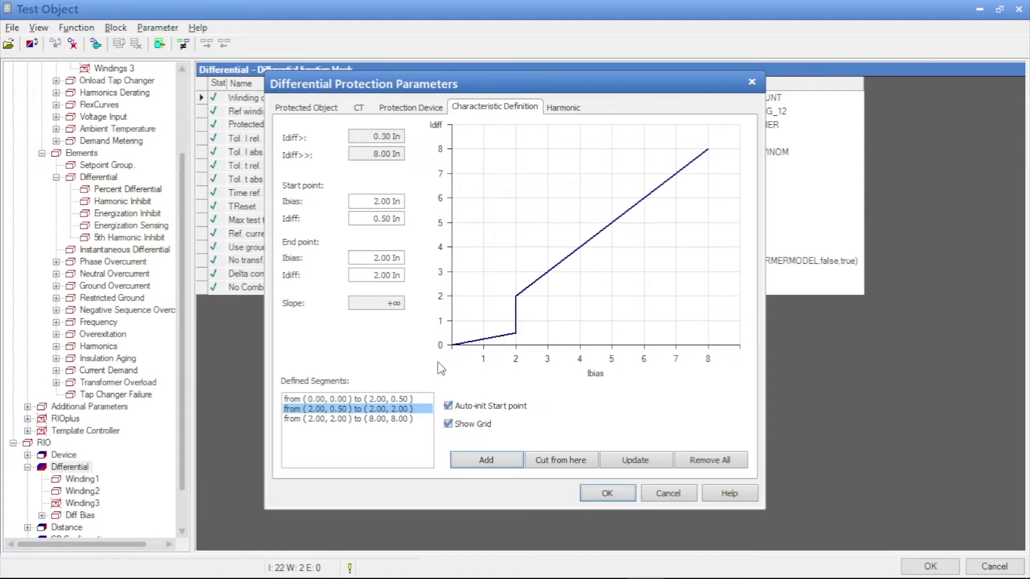
pyautogui.click(416, 419)
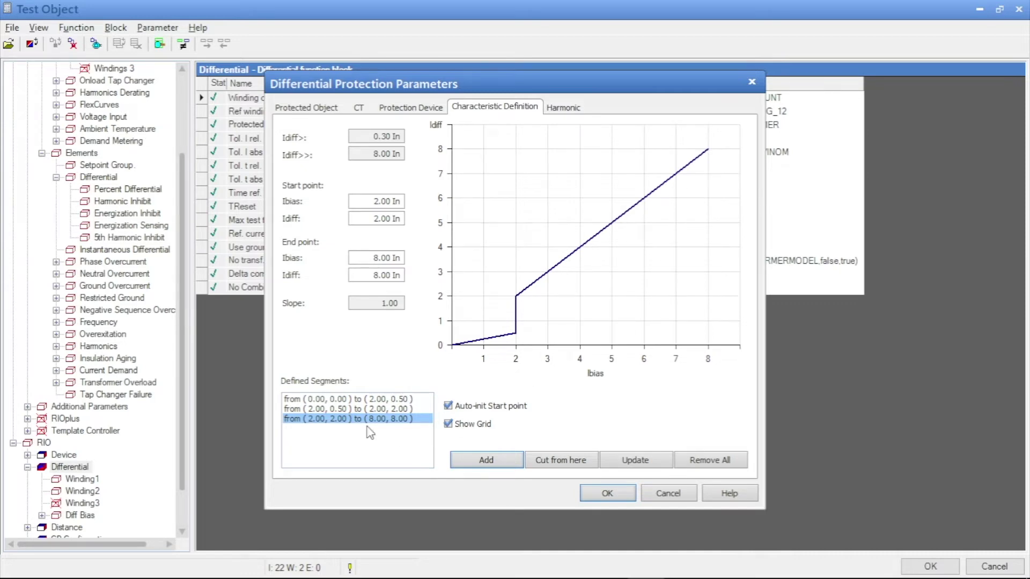
pyautogui.click(603, 493)
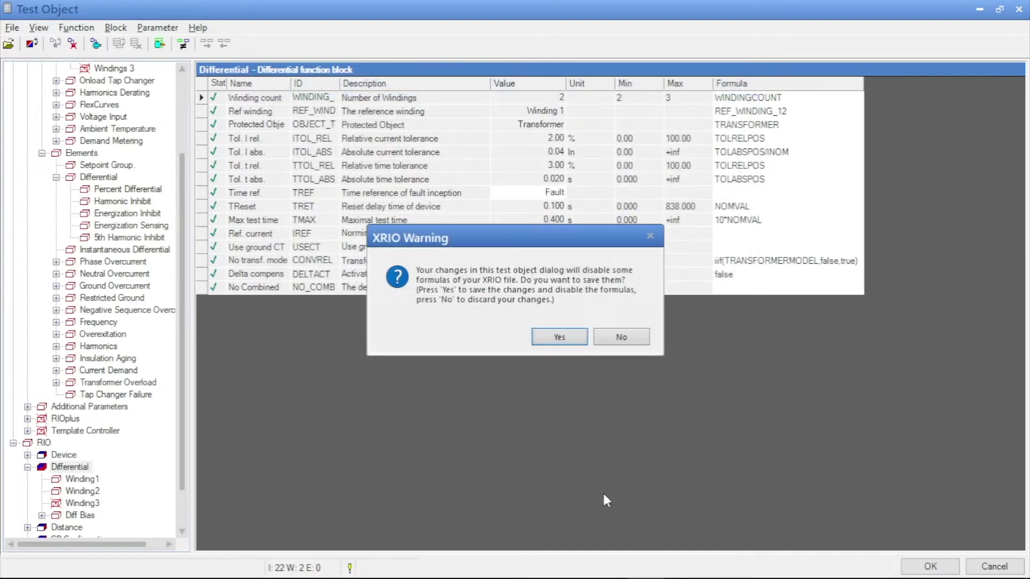
pyautogui.click(624, 337)
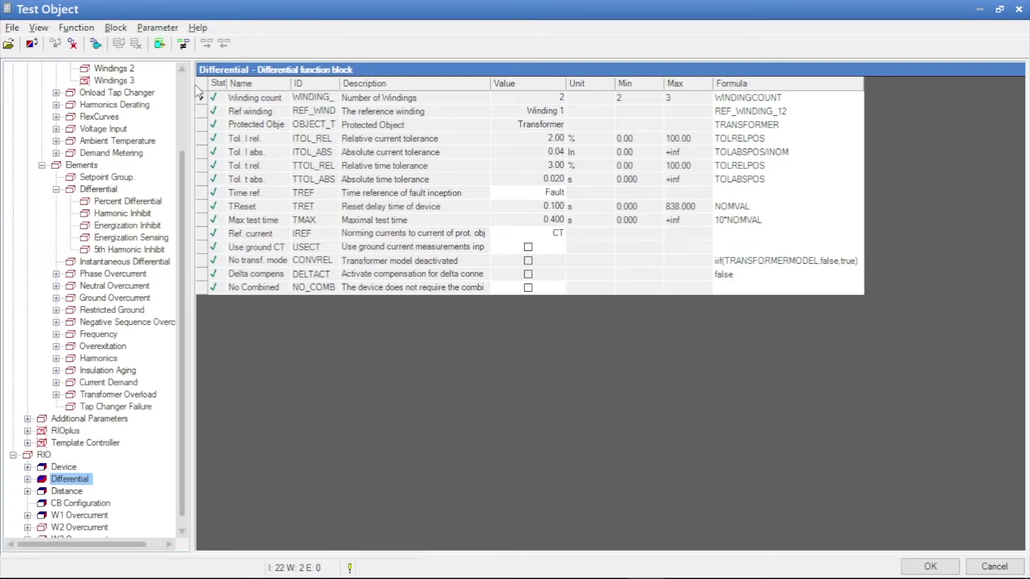
# Step: Return to the test and add shot points at 1.10/2.40, 0.60/3.90, 2.80/3.40 and 3.10/4.80 In
pyautogui.click(1024, 7)
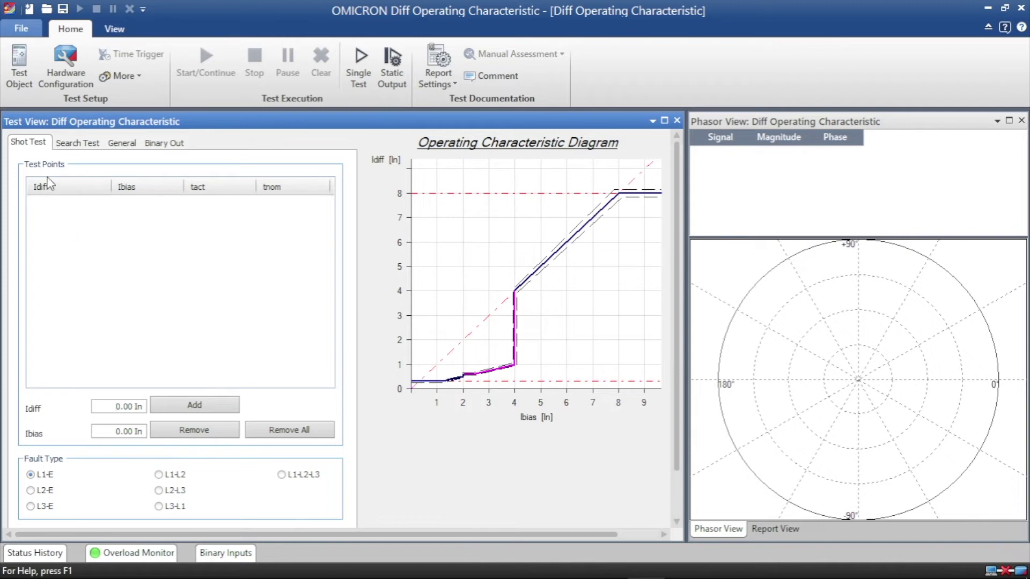
pyautogui.click(472, 362)
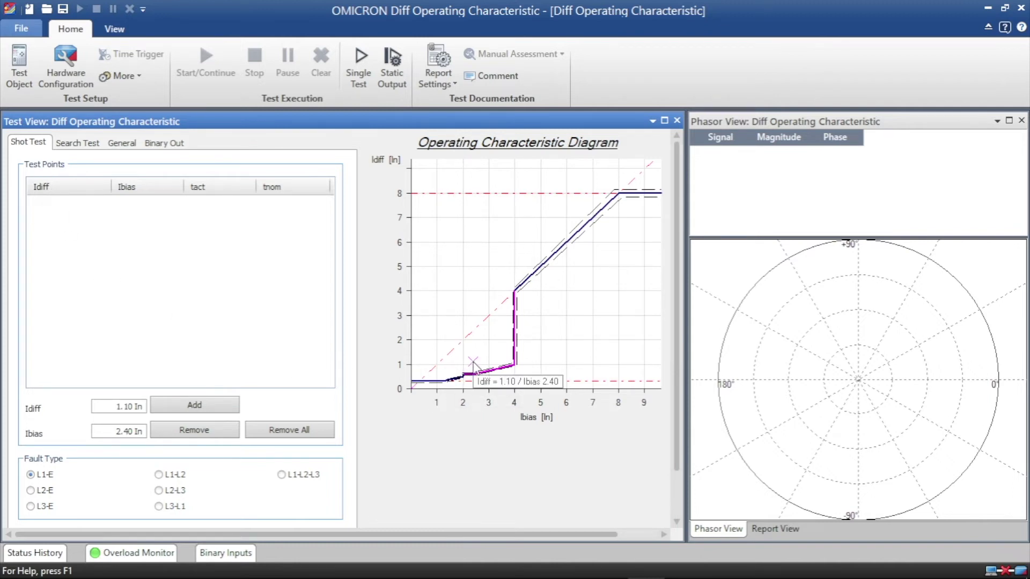
pyautogui.click(207, 405)
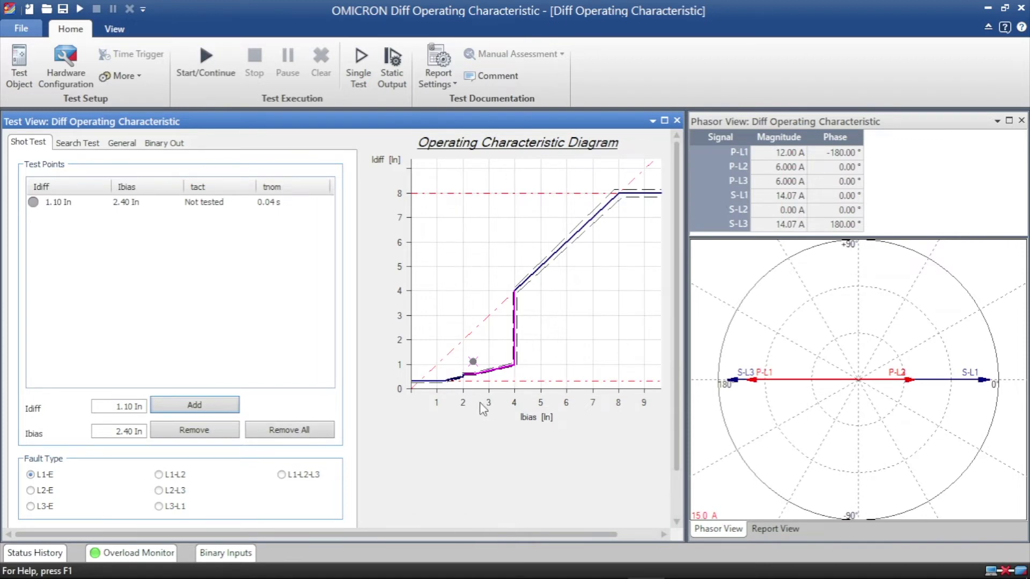
pyautogui.click(214, 406)
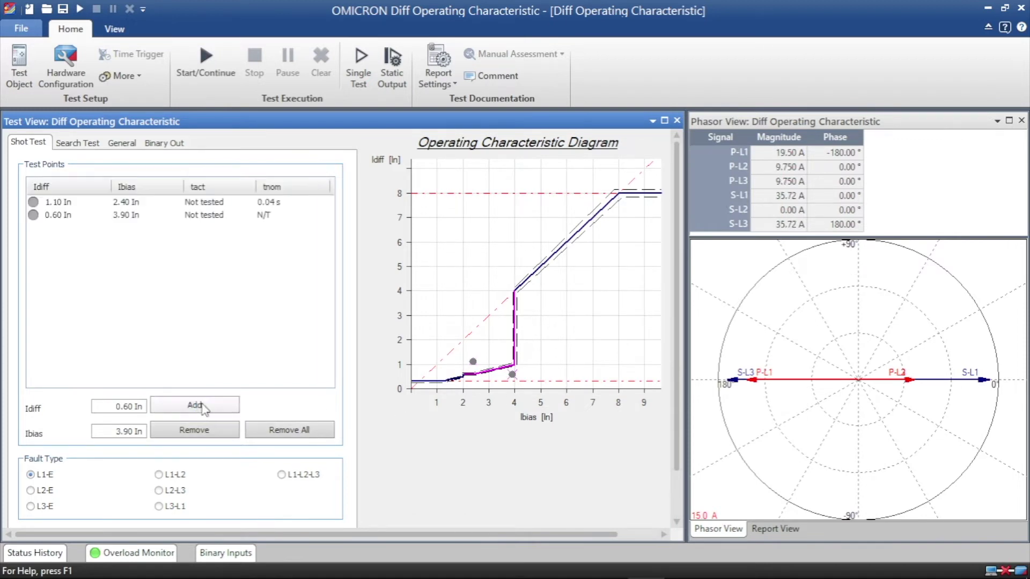
pyautogui.click(500, 320)
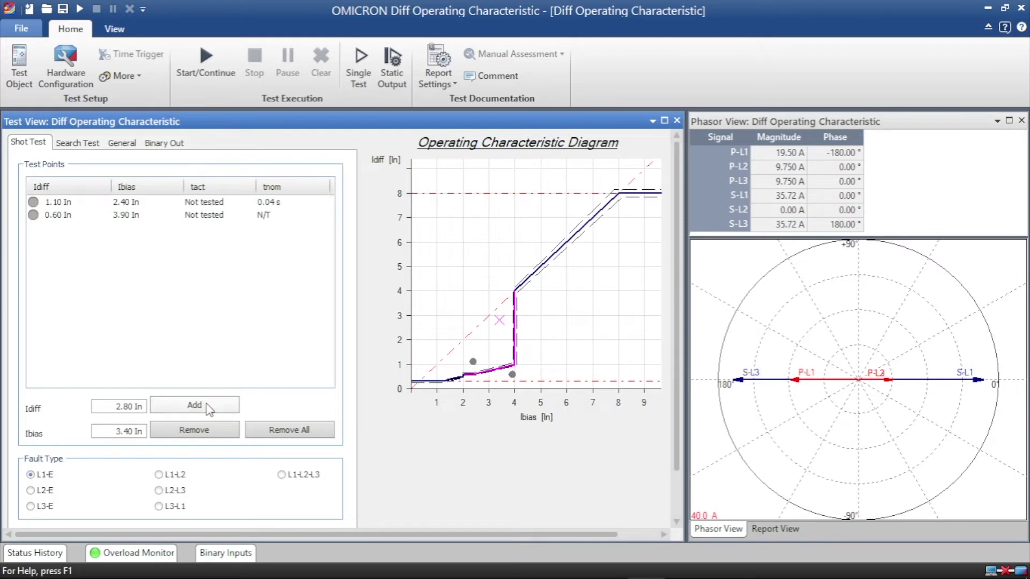
pyautogui.click(225, 404)
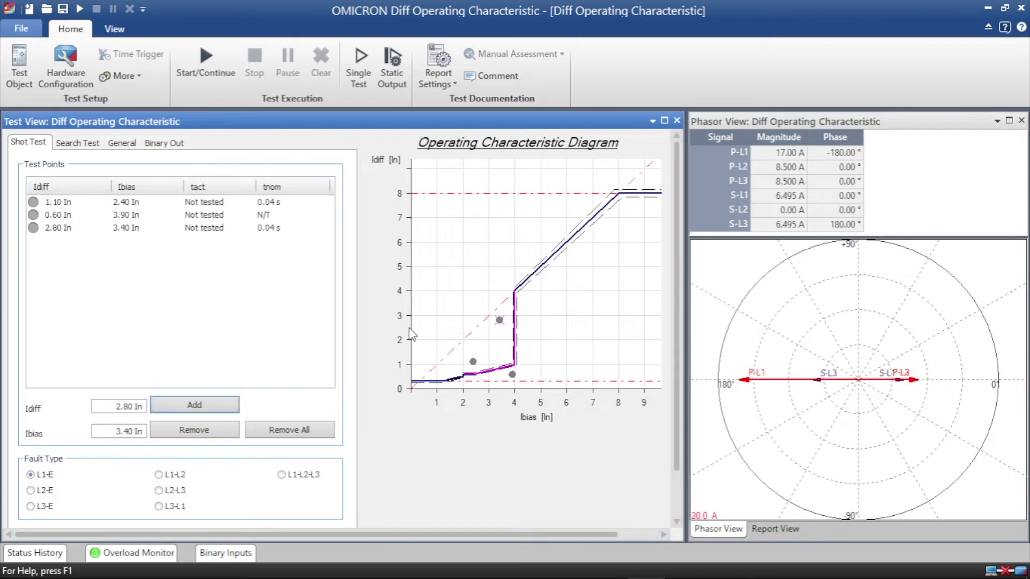
pyautogui.click(193, 403)
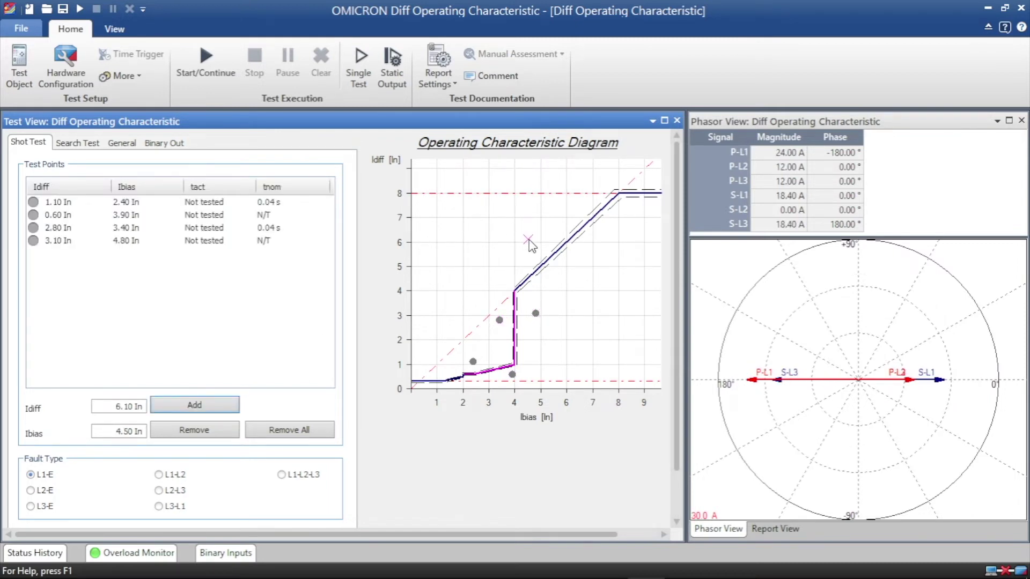
# Step: Add shot points at 6.10/4.50, 5.60/6.80, 7.50/6.70 and 7.60/8.70 In
pyautogui.click(220, 407)
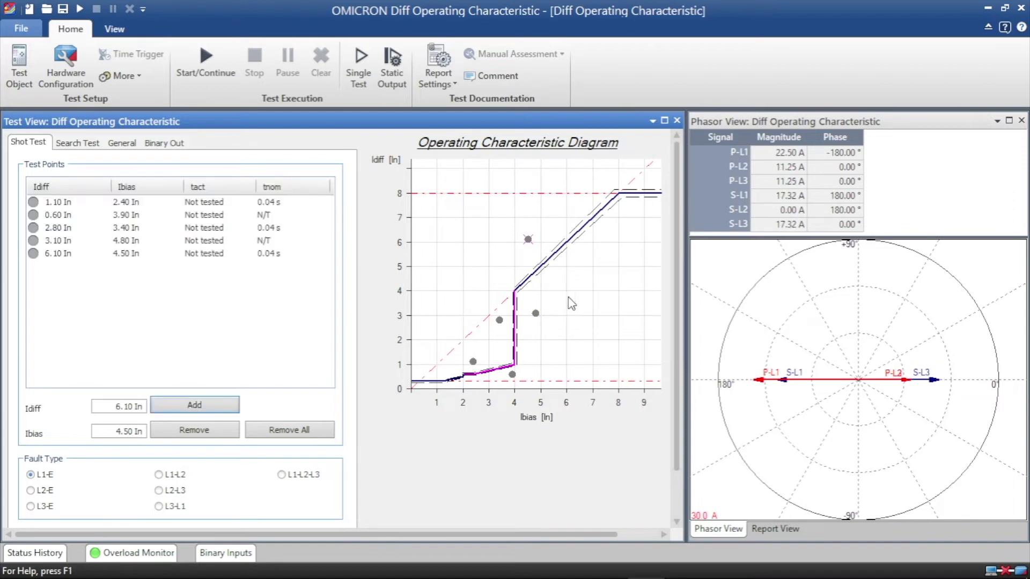
pyautogui.click(588, 252)
pyautogui.click(230, 405)
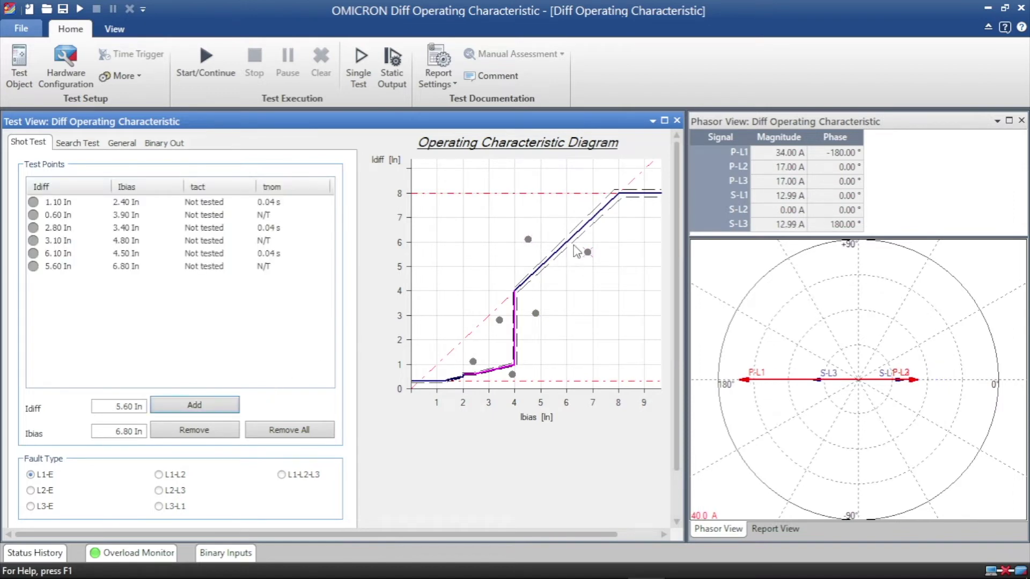
pyautogui.click(585, 206)
pyautogui.click(222, 407)
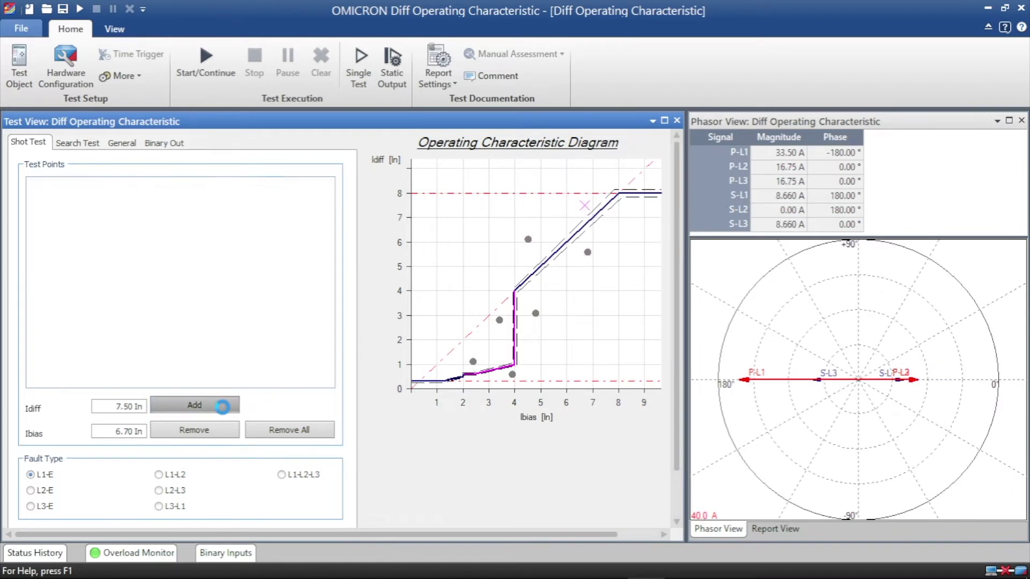
pyautogui.click(636, 203)
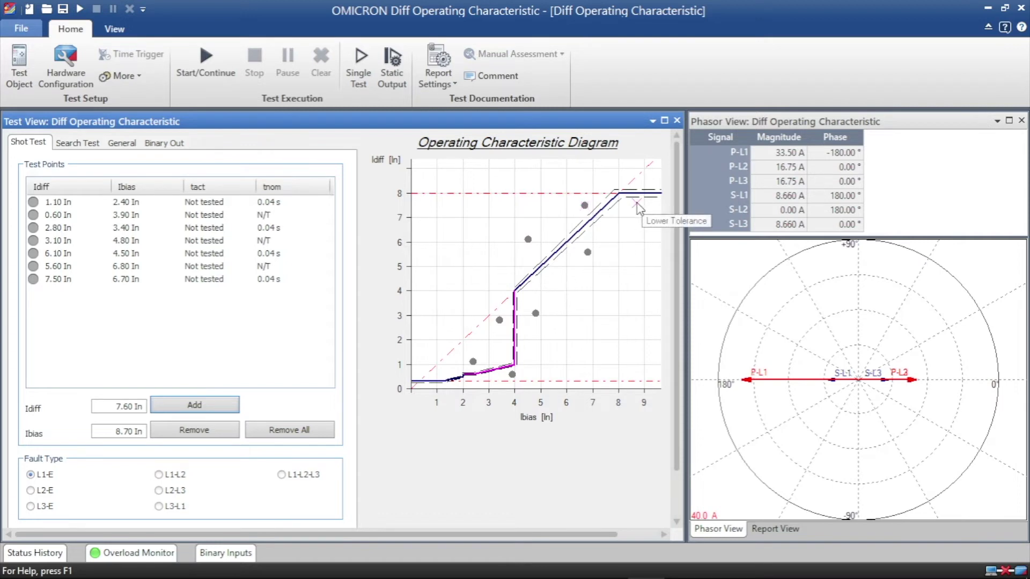
pyautogui.click(204, 410)
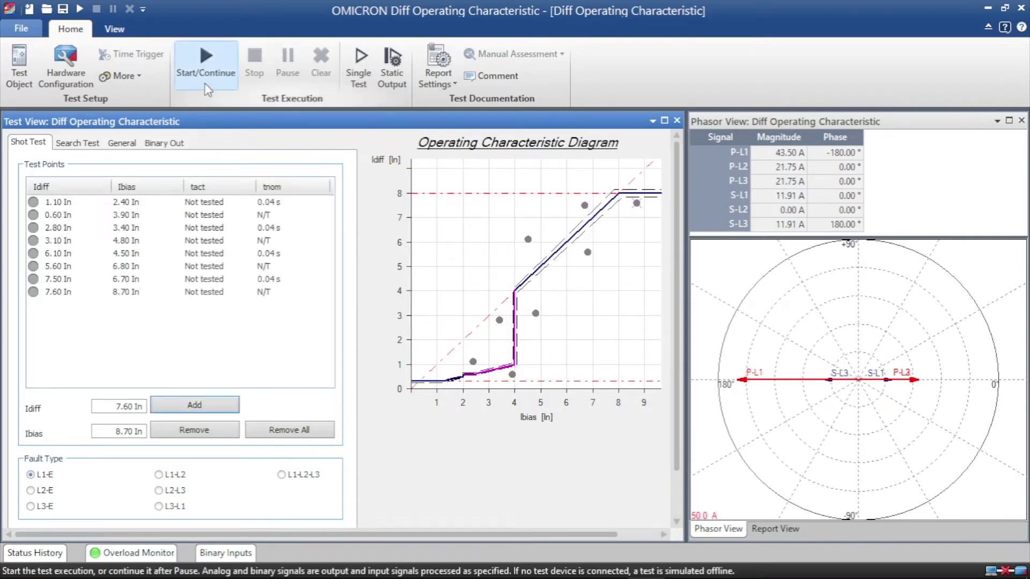
# Step: Run the shot test, then clear its results and remove all shot test points
pyautogui.click(208, 86)
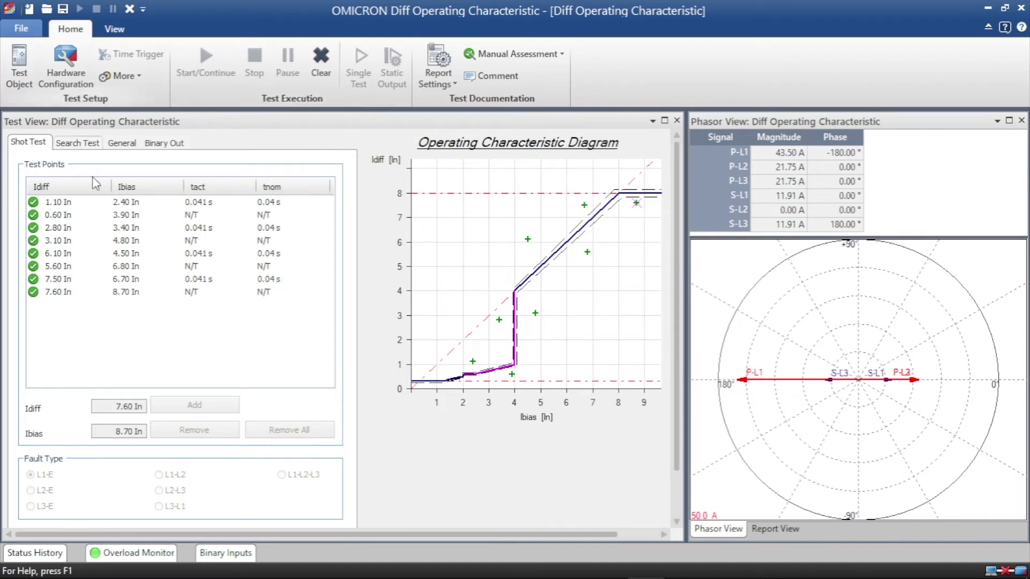
pyautogui.click(321, 60)
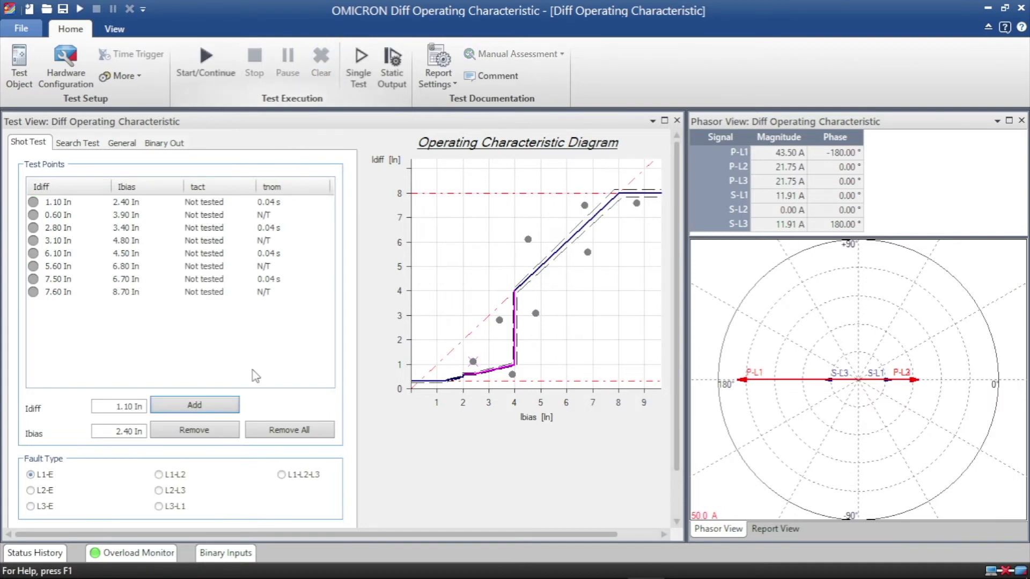
pyautogui.click(283, 432)
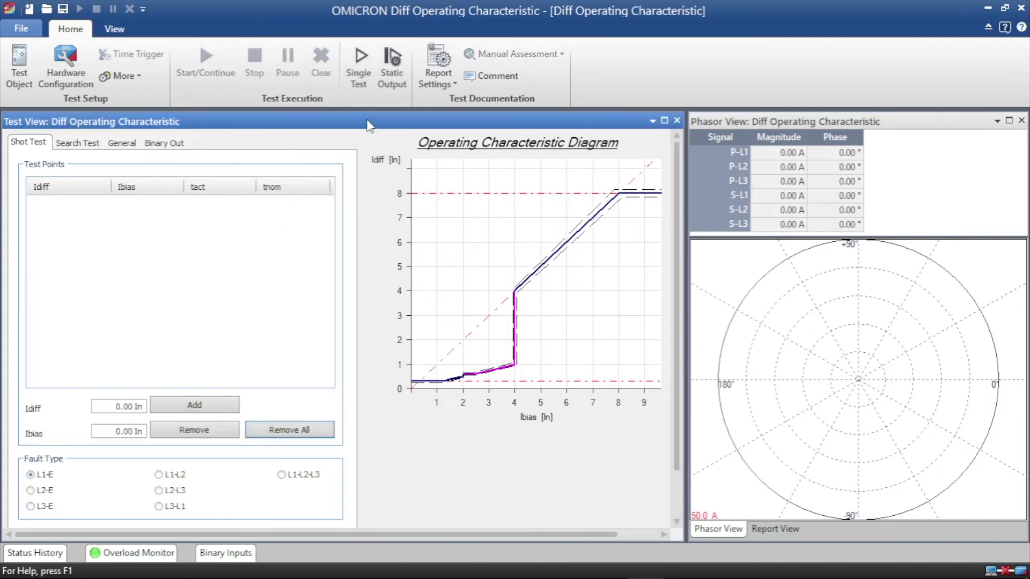
pyautogui.click(77, 142)
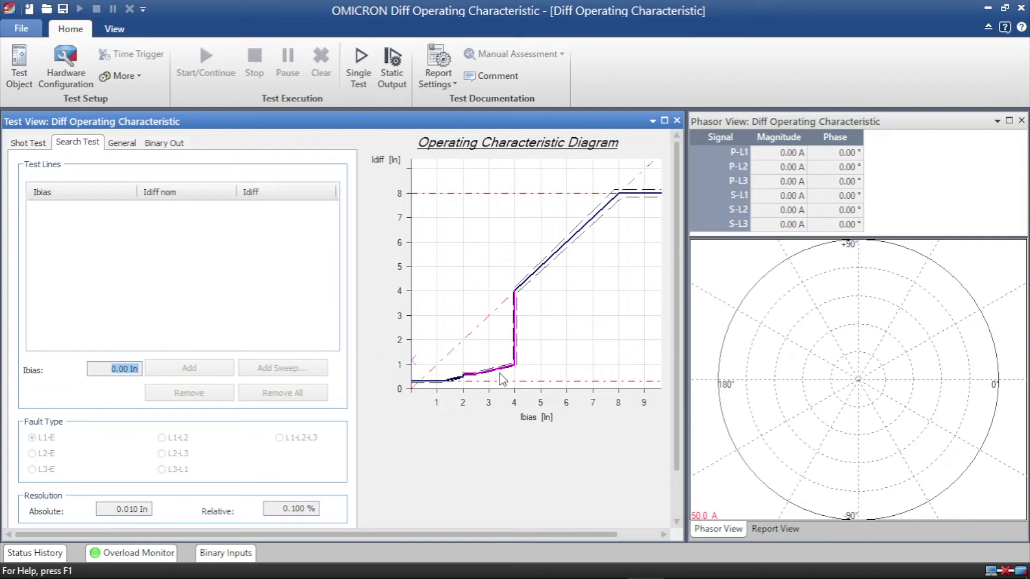
# Step: Add search lines at Ibias 2.40, 3.50, 4.50 and 5.60 In and start the search test
pyautogui.click(475, 370)
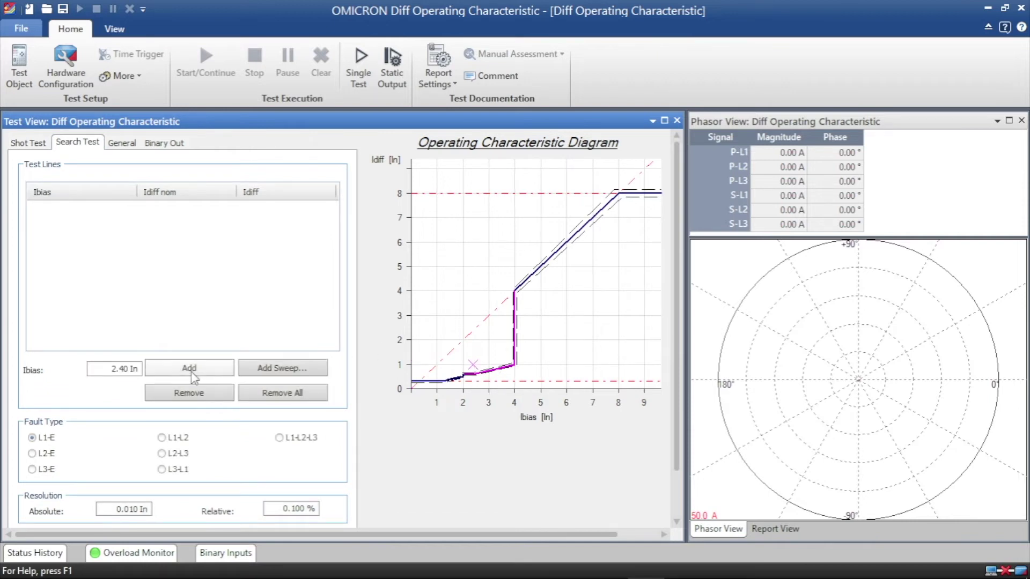
pyautogui.click(190, 368)
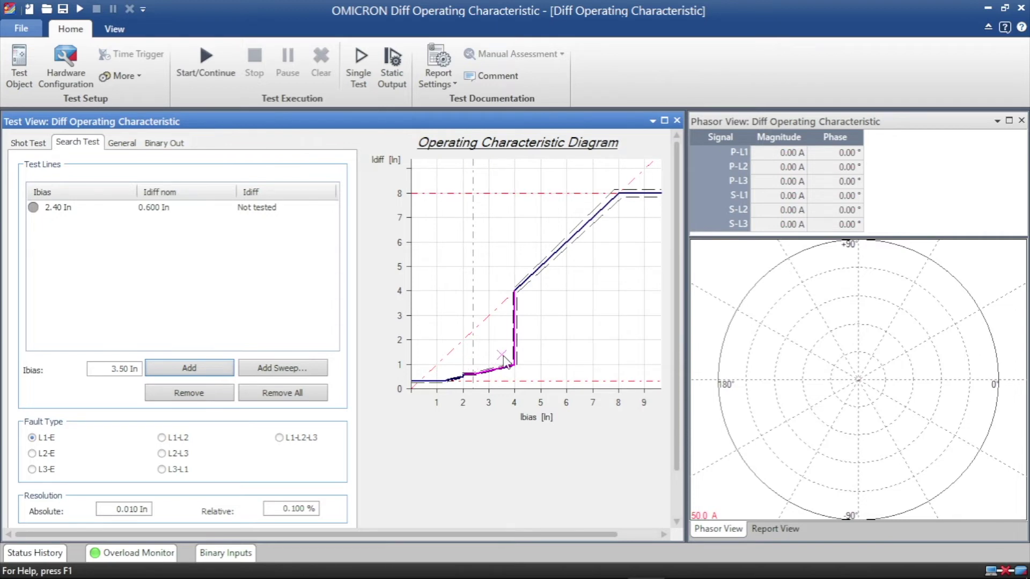
pyautogui.click(211, 372)
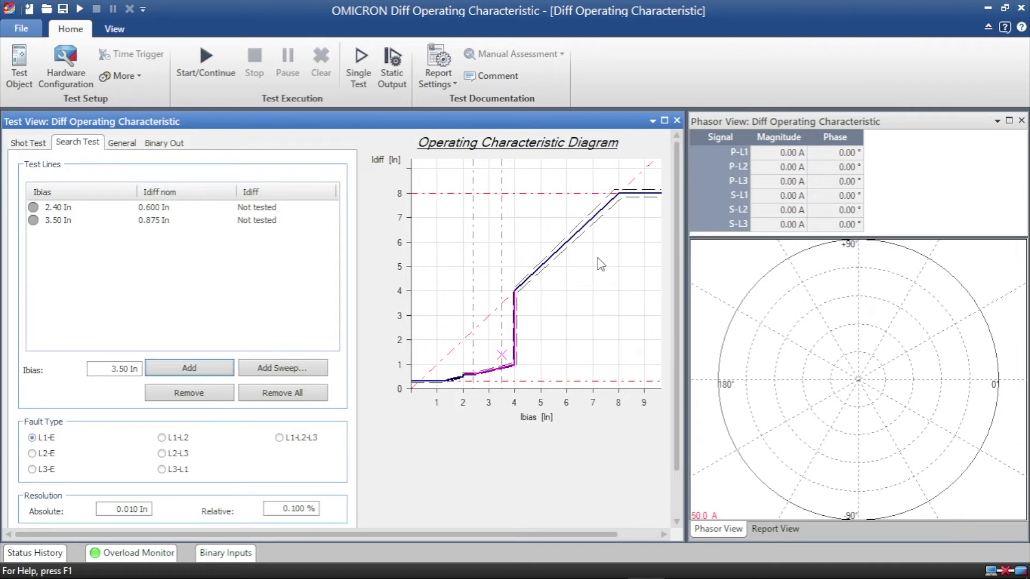
pyautogui.click(528, 259)
pyautogui.click(194, 370)
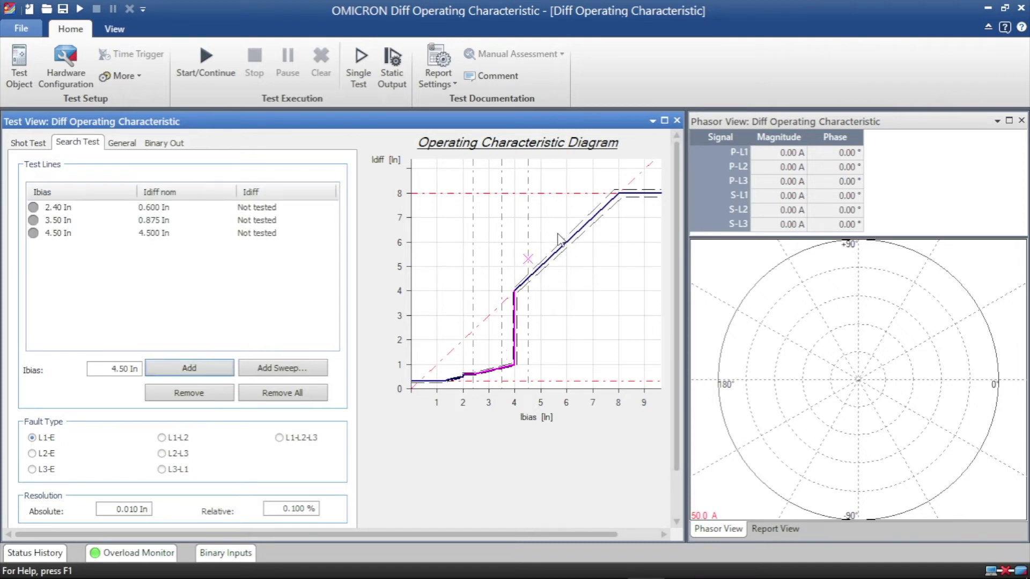
pyautogui.click(558, 235)
pyautogui.click(209, 369)
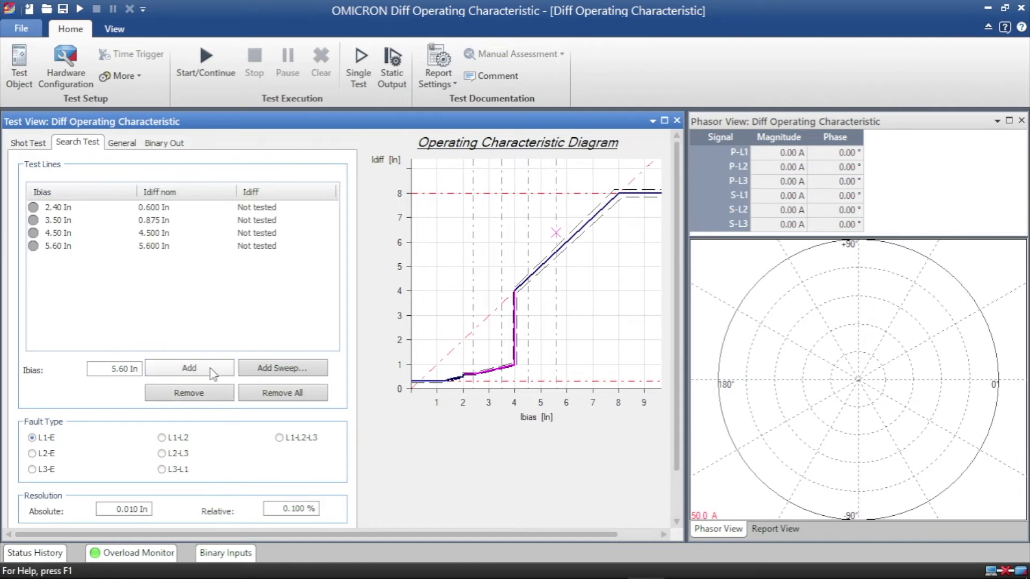
pyautogui.click(207, 86)
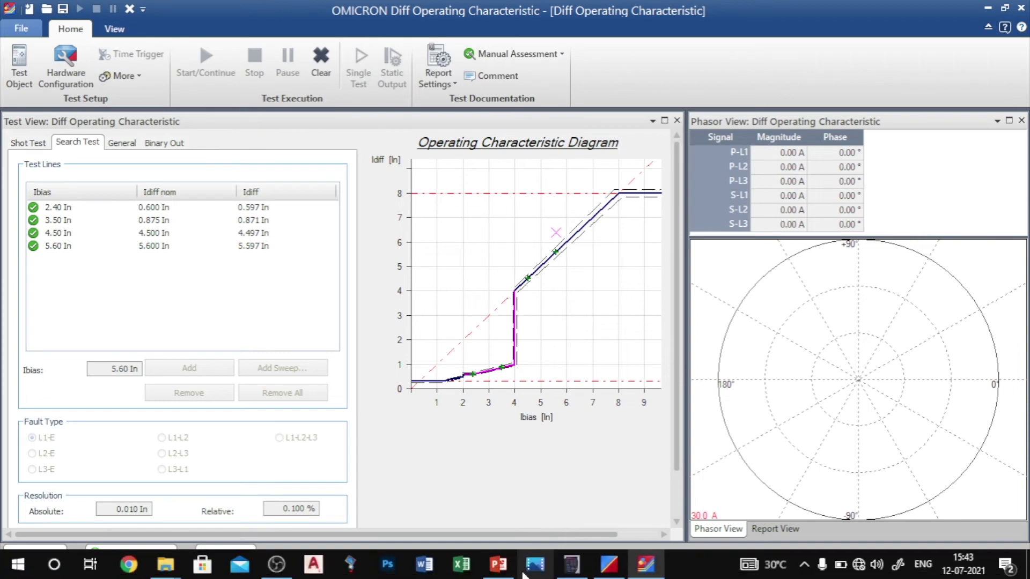
# Step: Once the search test finishes, open the SLOPE CALCULATION workbook in Excel
pyautogui.click(464, 570)
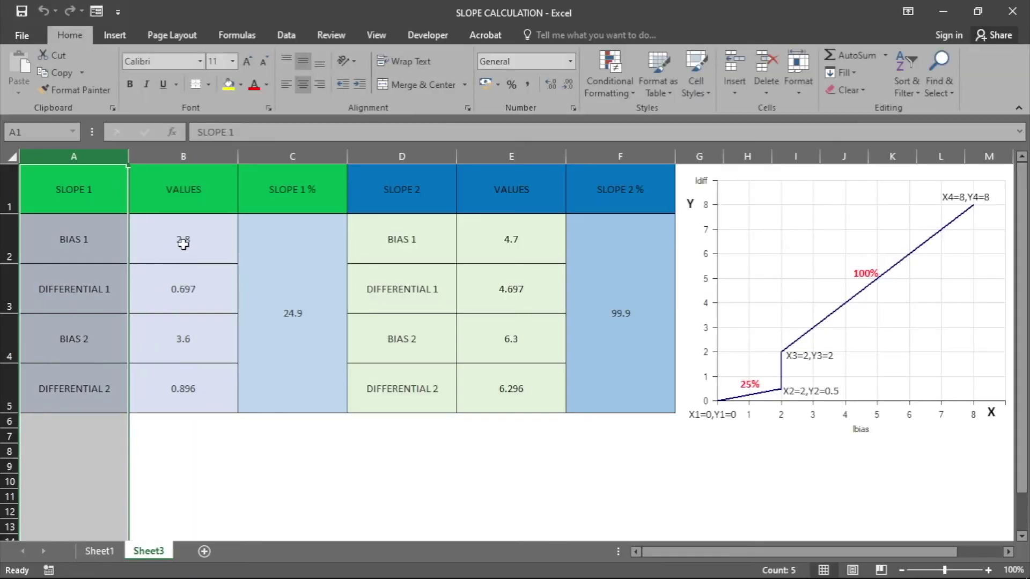
# Step: Enter the slope 1 bias values 2.4 and 3.5
pyautogui.click(183, 243)
pyautogui.write('2')
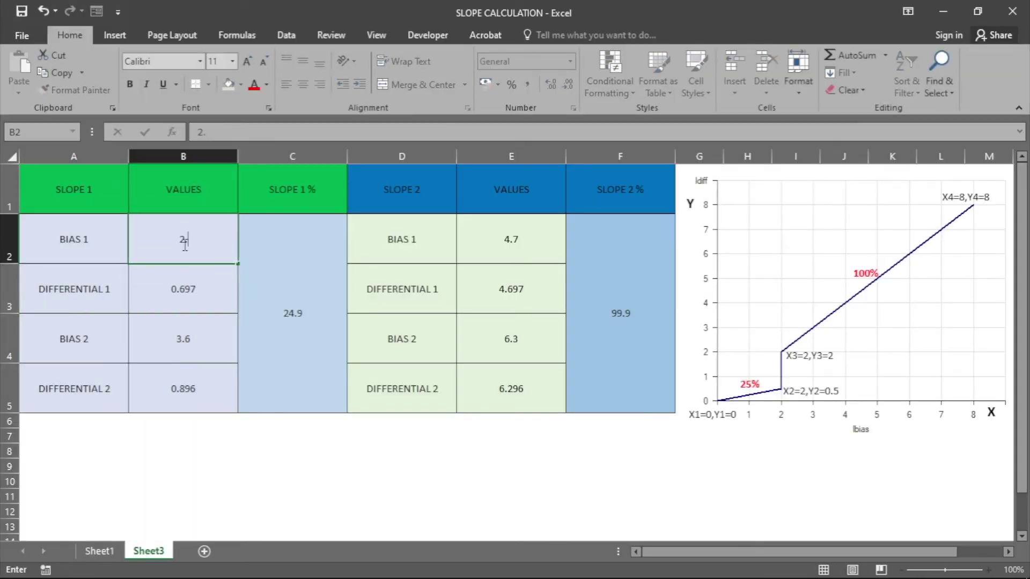
pyautogui.write('.4')
pyautogui.click(192, 344)
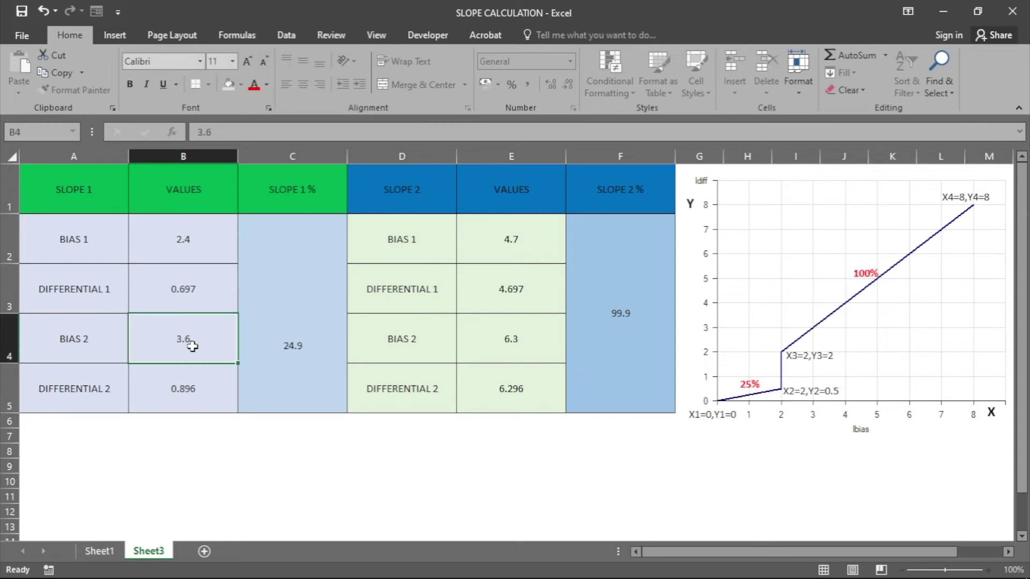
pyautogui.write('3')
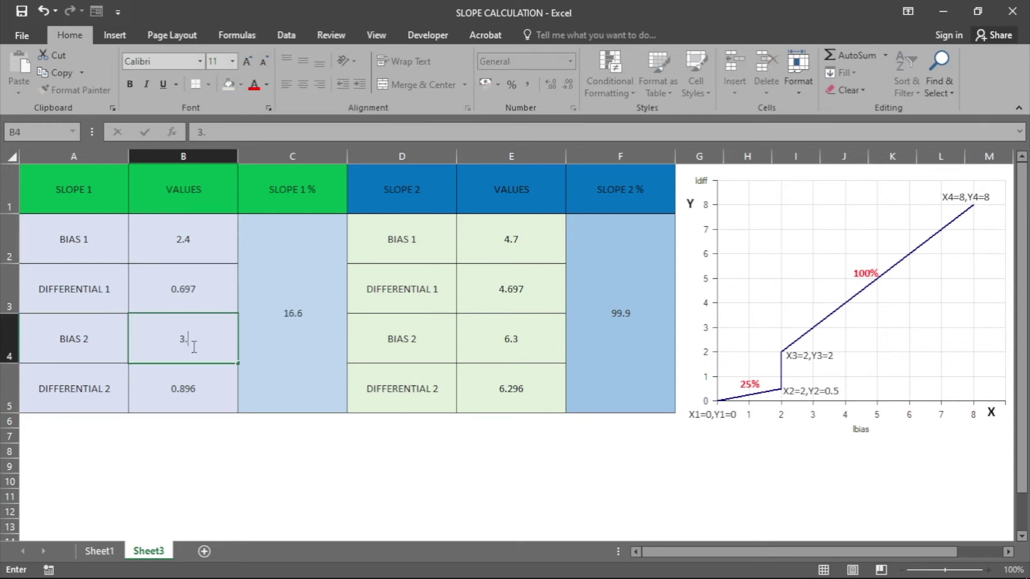
pyautogui.write('.5')
pyautogui.click(191, 300)
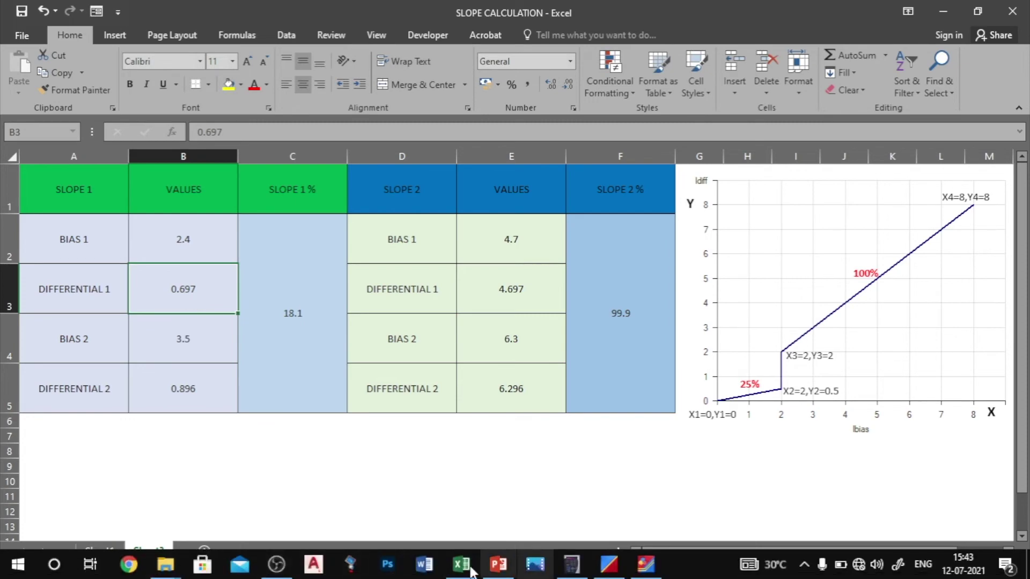
# Step: Copy the OMICRON trip points 0.597 and 0.871 into the slope 1 differential cells
pyautogui.moveTo(636, 567)
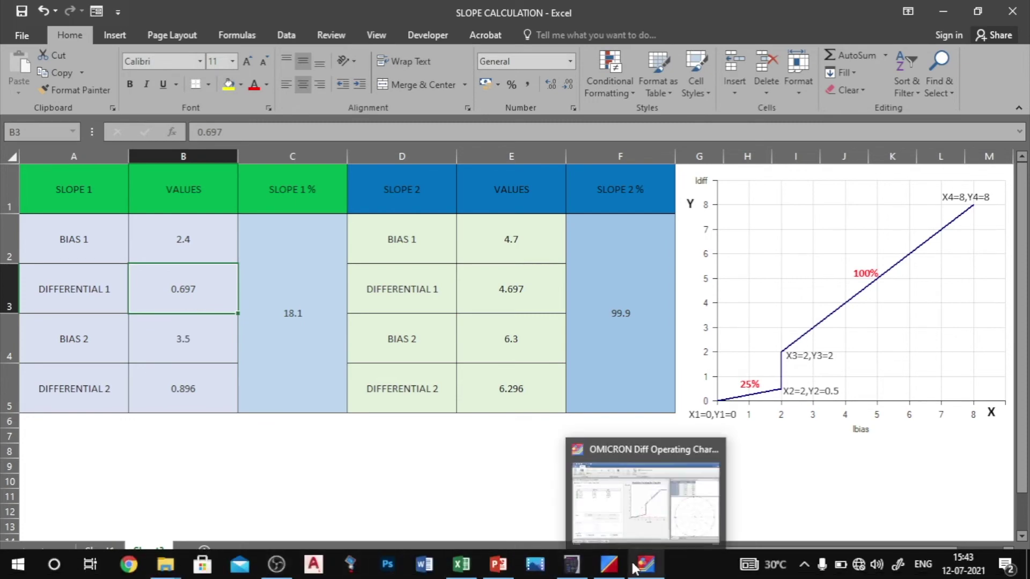
pyautogui.click(635, 530)
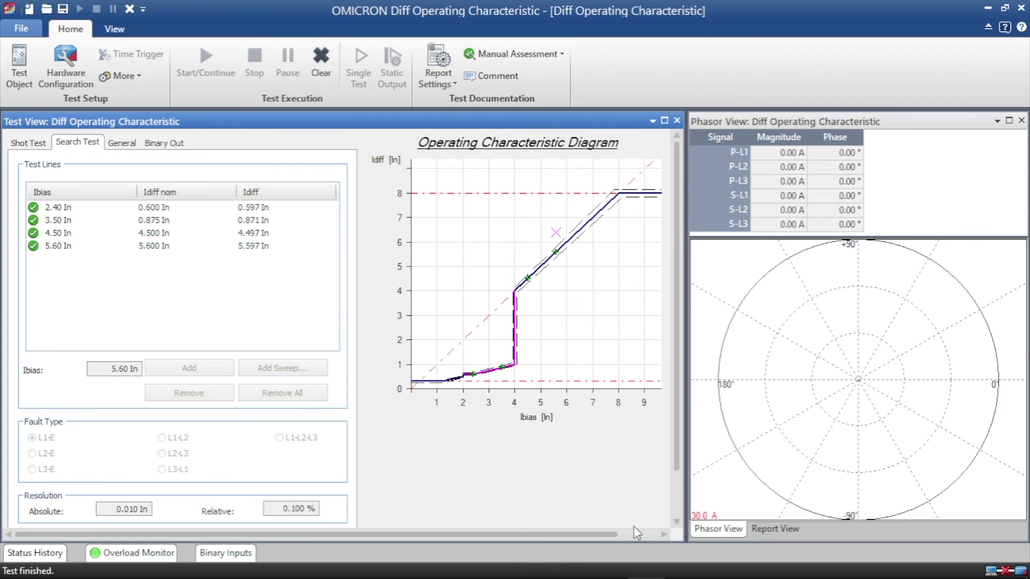
pyautogui.moveTo(481, 574)
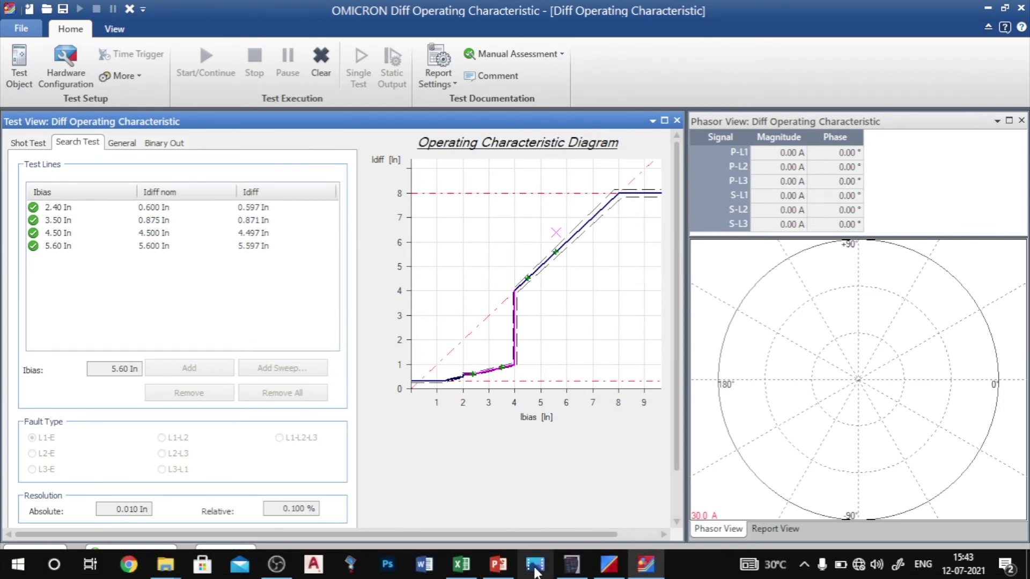
pyautogui.click(461, 564)
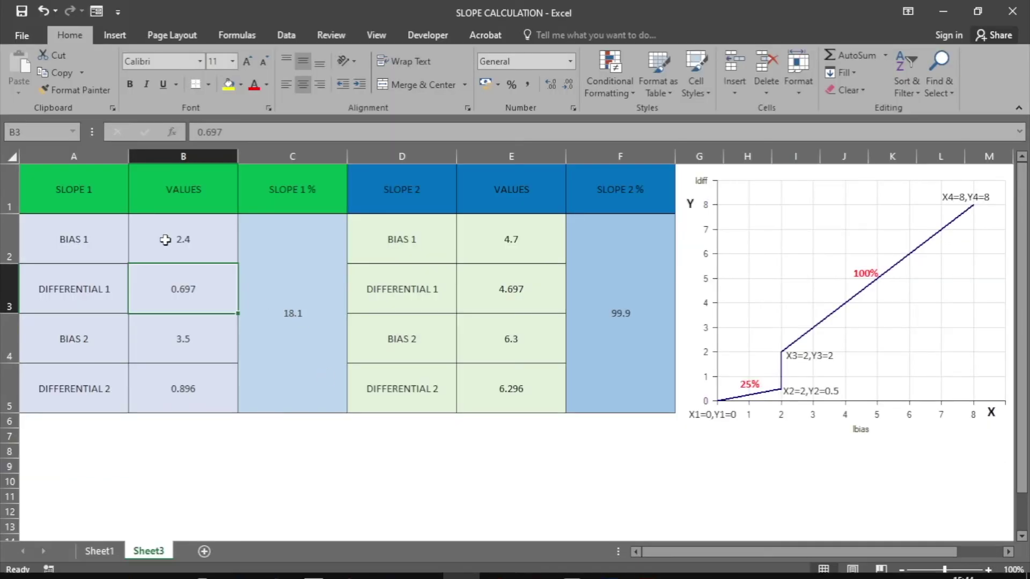
pyautogui.write('.')
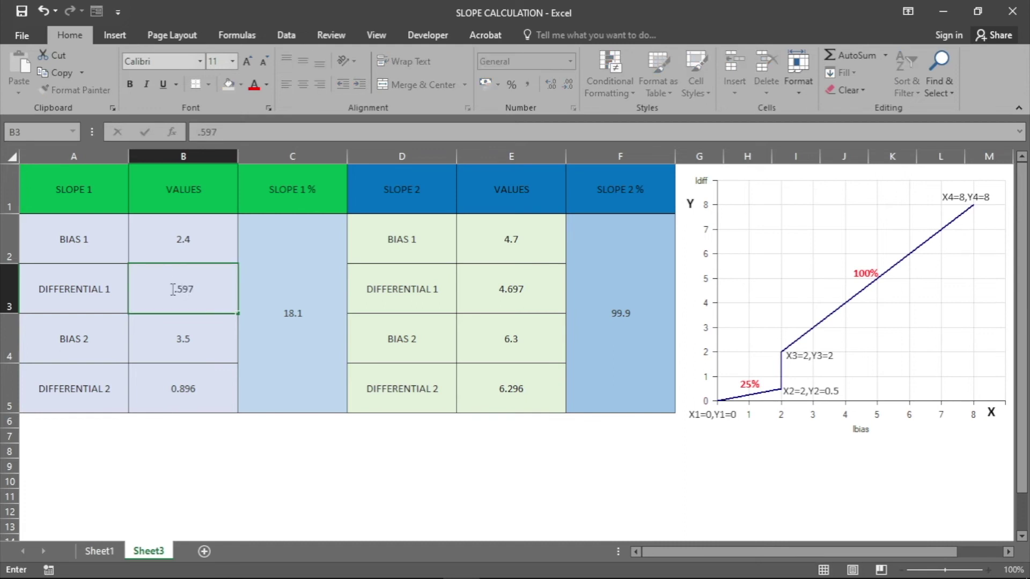
pyautogui.press('Return')
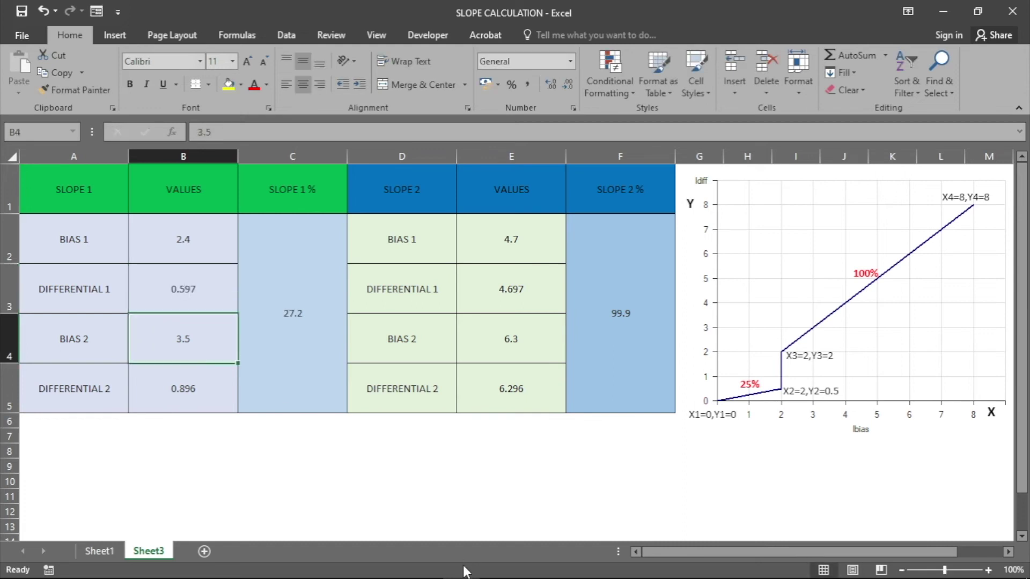
pyautogui.moveTo(499, 565)
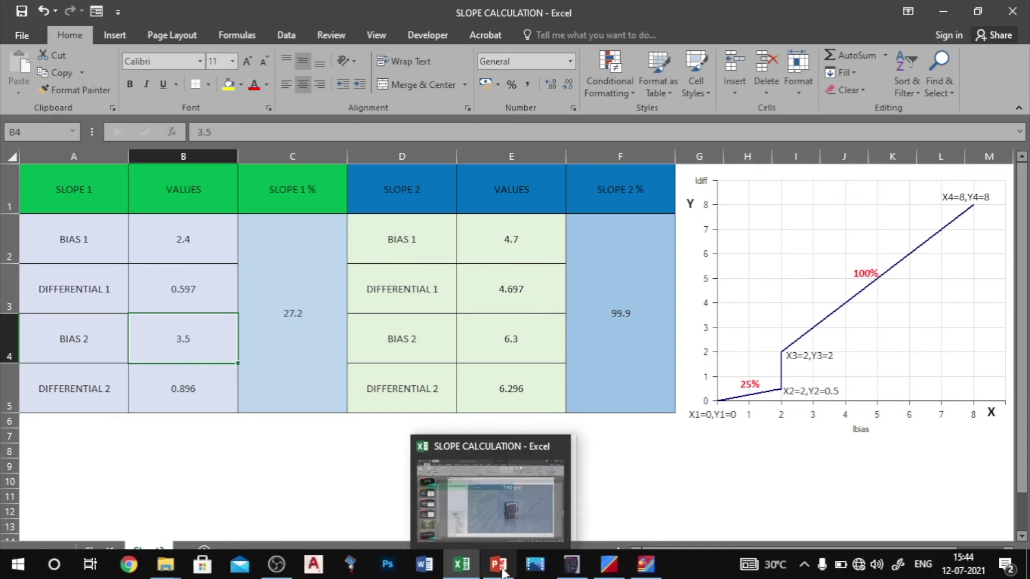
pyautogui.click(646, 565)
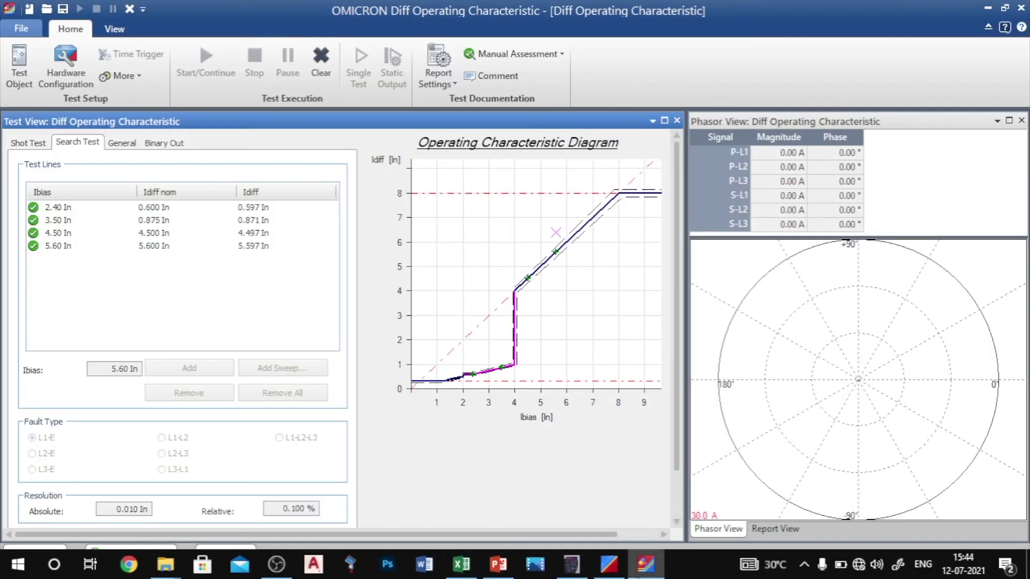
pyautogui.hotkey('alt', 'Tab')
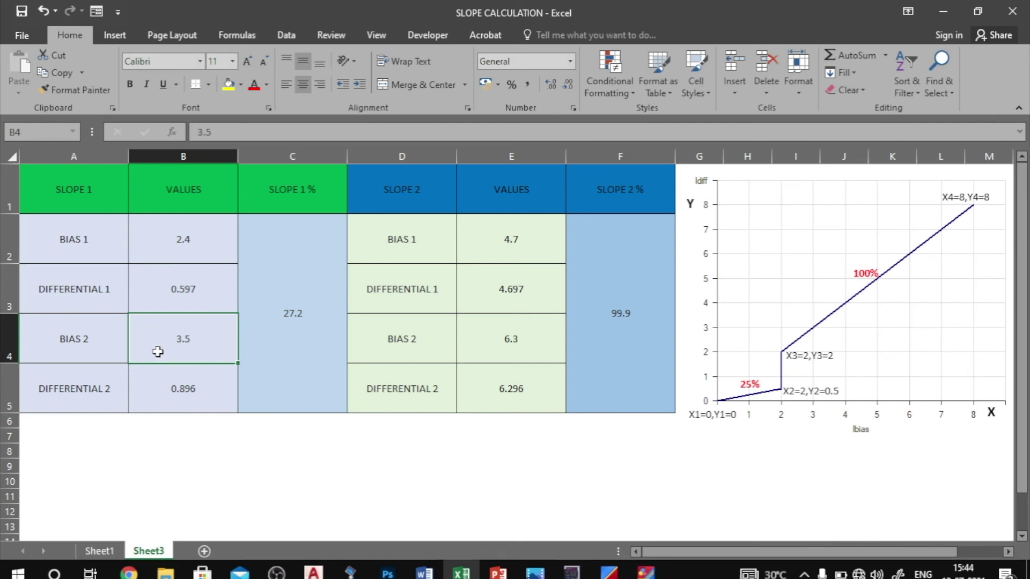
pyautogui.click(173, 400)
pyautogui.write('0.8')
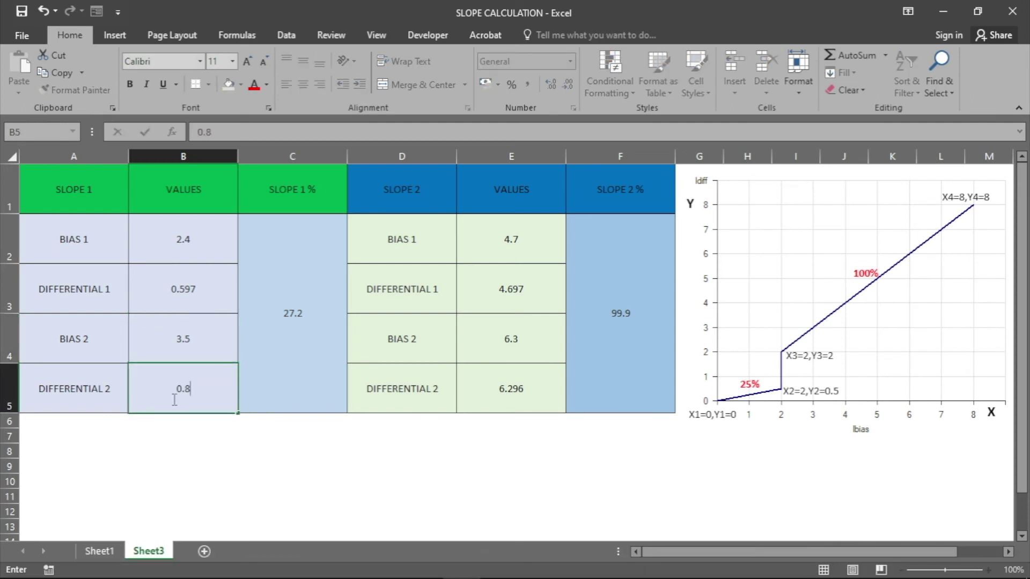
pyautogui.write('71')
pyautogui.press('Return')
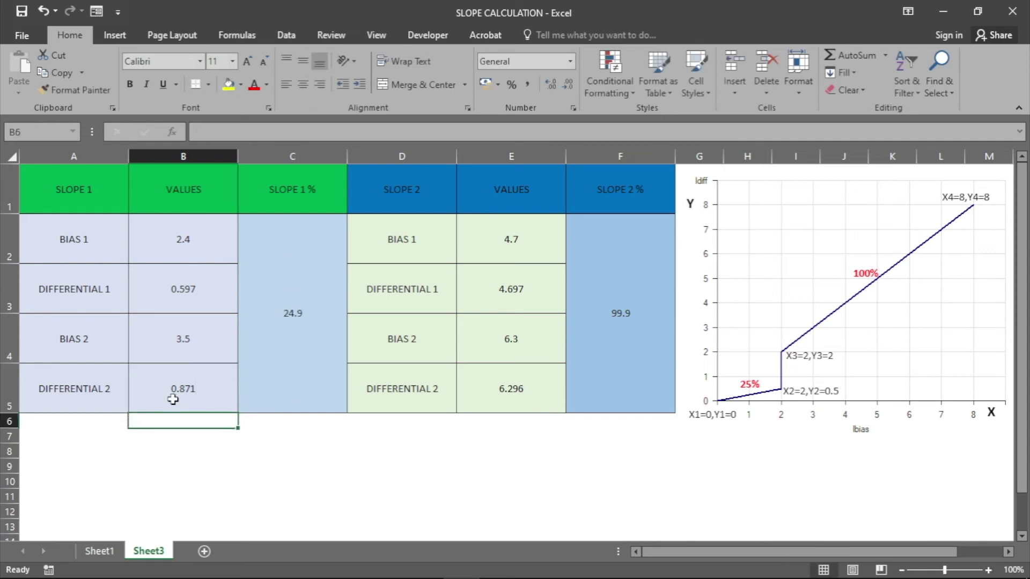
# Step: Set the slope 2 bias values to 4.5 in E2 and 5.6 in E4
pyautogui.click(305, 354)
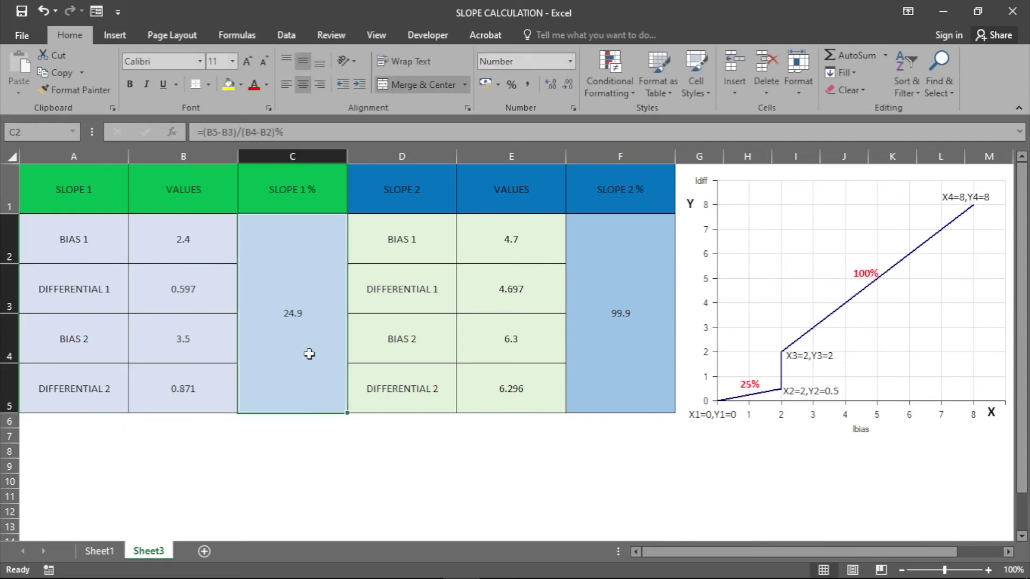
pyautogui.click(547, 241)
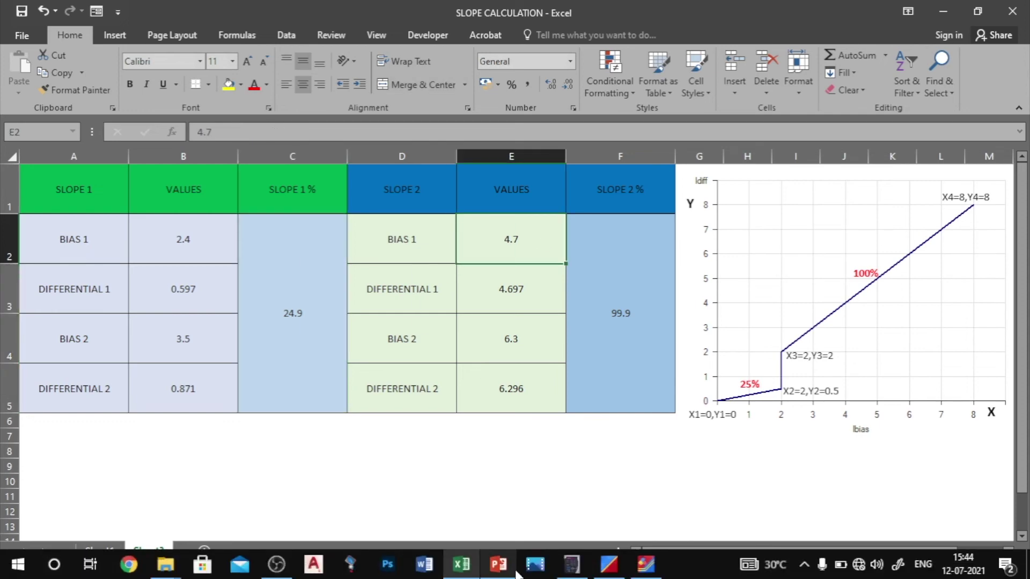
pyautogui.click(641, 569)
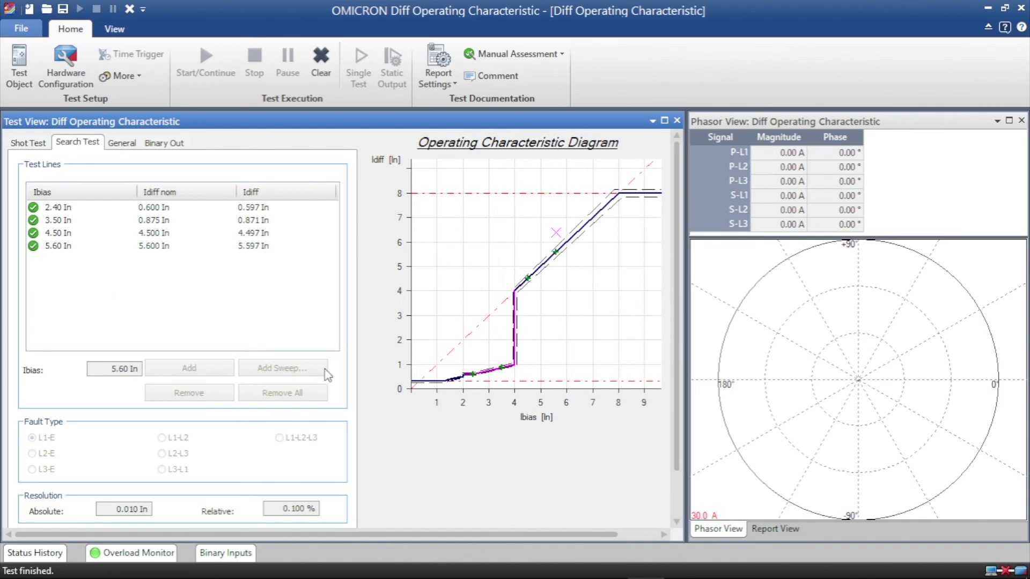
pyautogui.click(462, 567)
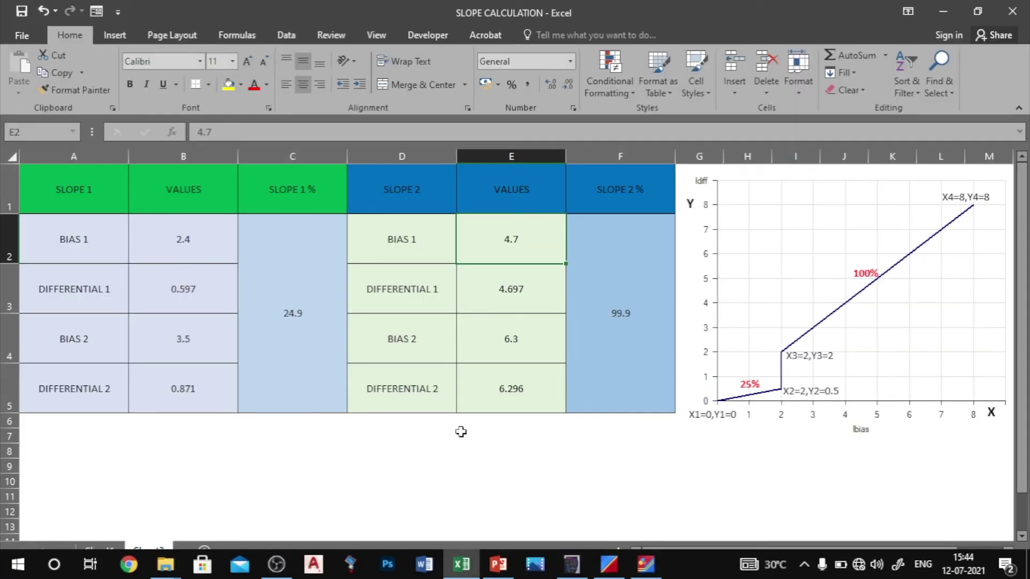
pyautogui.write('3')
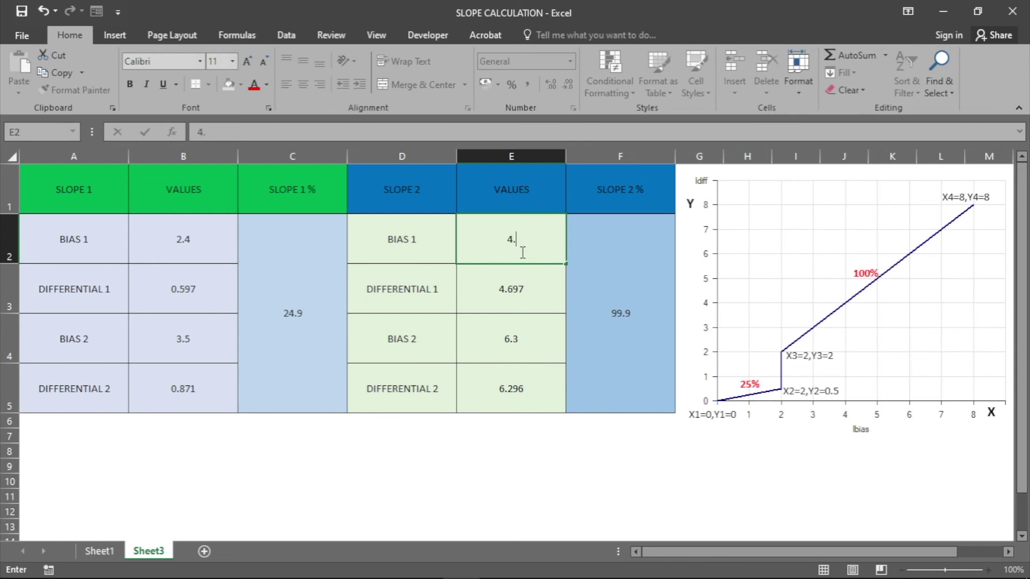
pyautogui.click(523, 328)
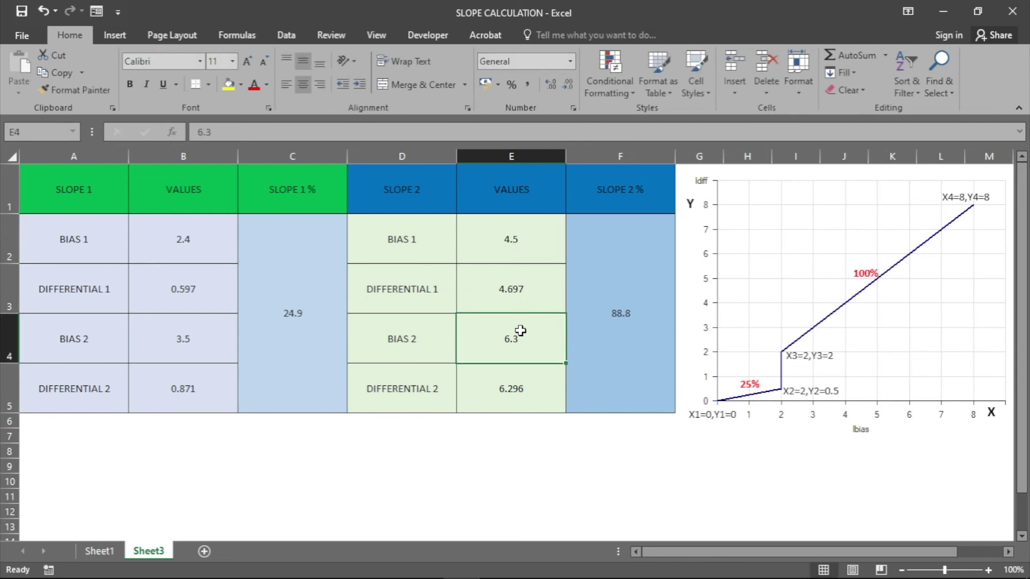
pyautogui.write('5')
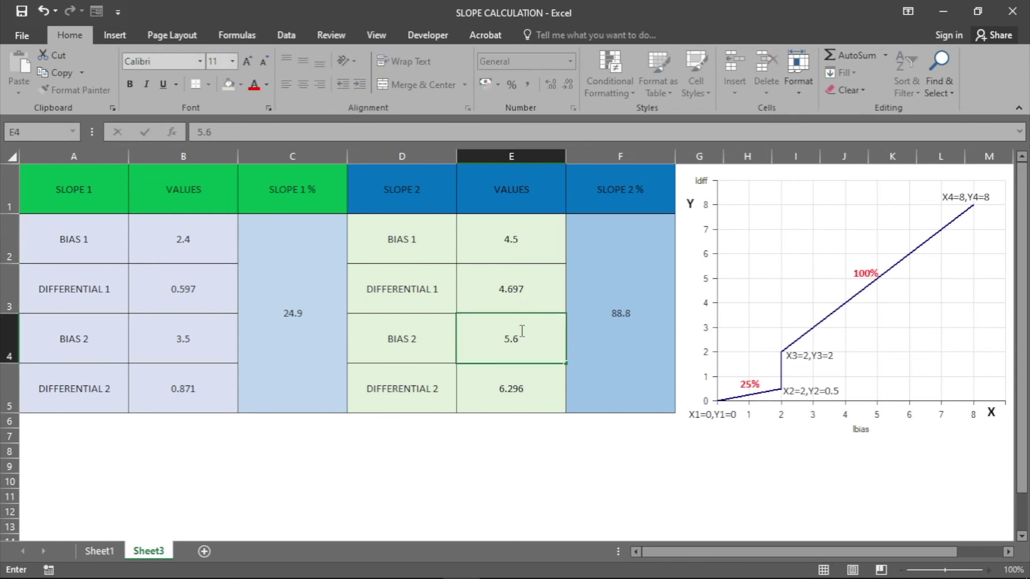
pyautogui.write('.6')
pyautogui.click(518, 451)
# Step: Enter the OMICRON trip points 4.497 in E3 and 5.597 in E5
pyautogui.click(545, 294)
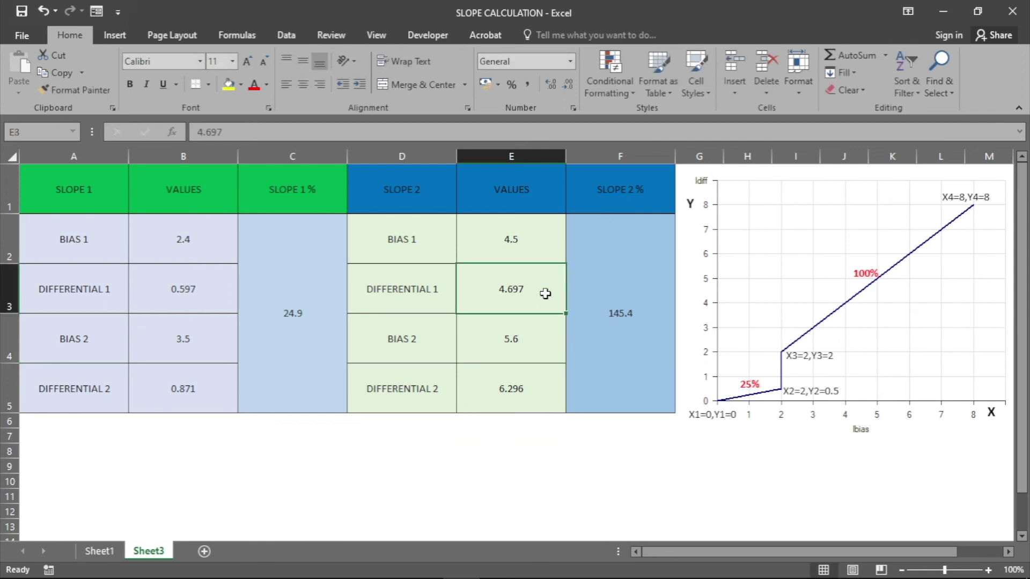
pyautogui.click(645, 564)
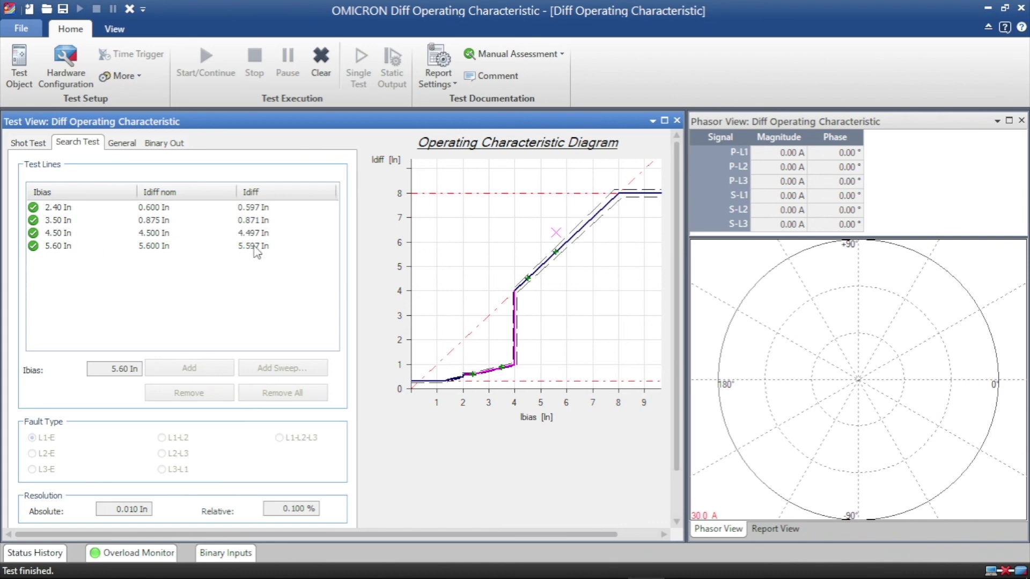
pyautogui.moveTo(466, 576)
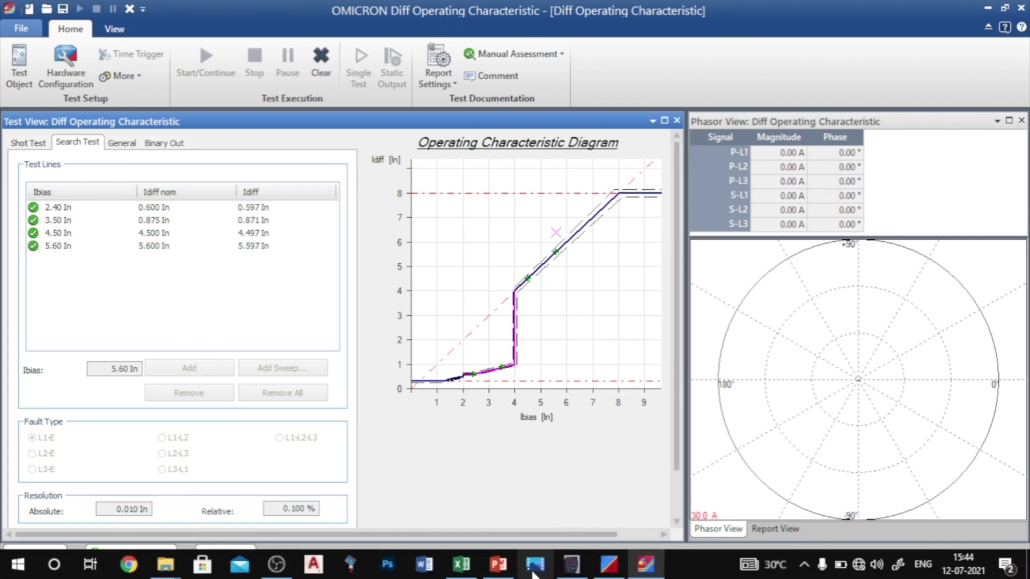
pyautogui.click(472, 573)
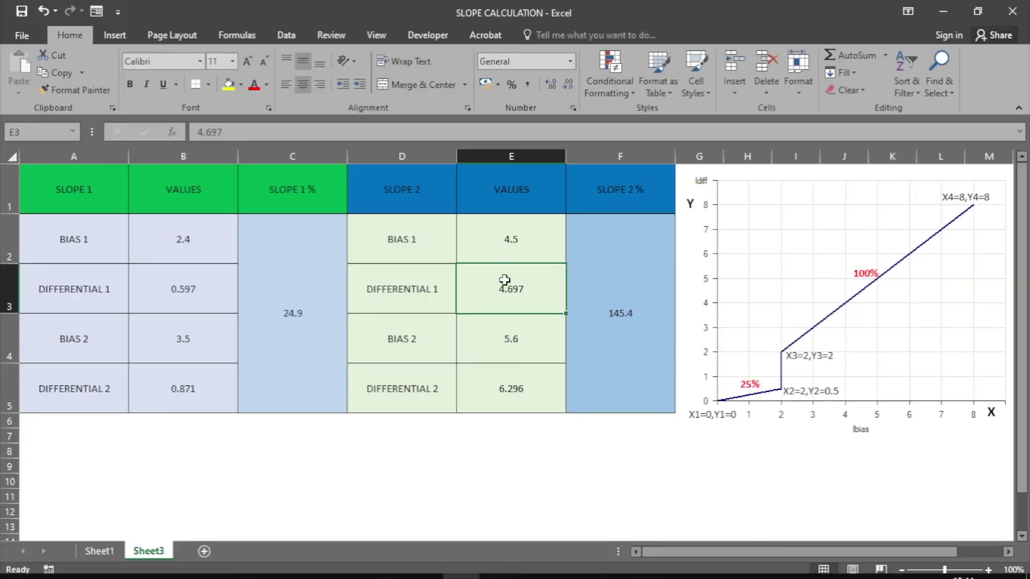
pyautogui.write('4')
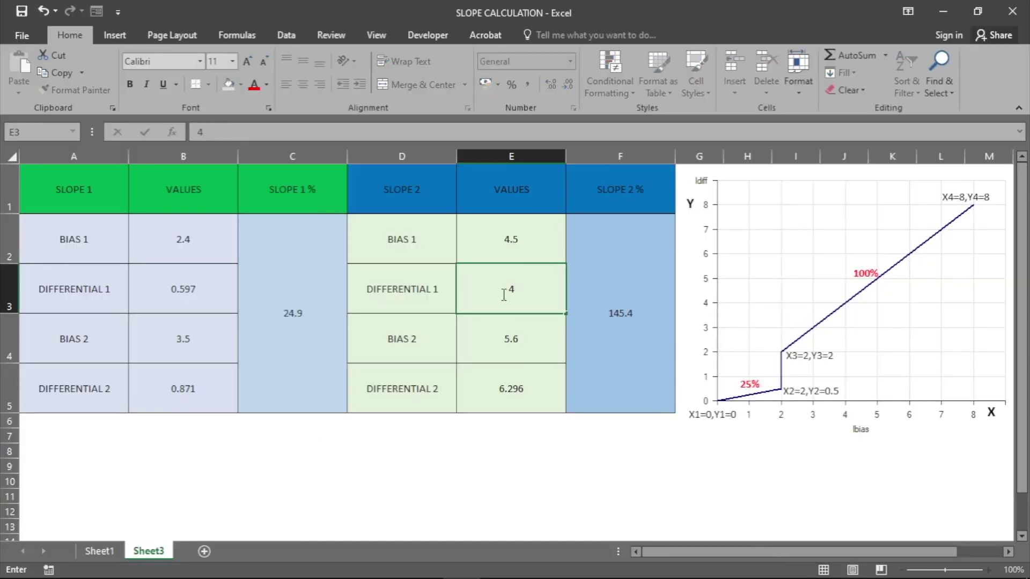
pyautogui.write('.497')
pyautogui.click(497, 373)
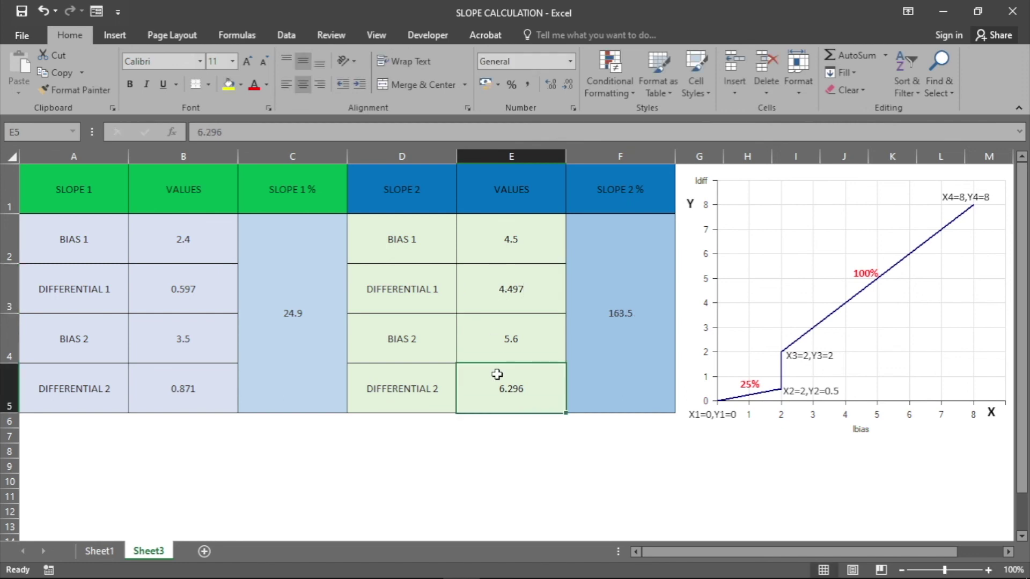
pyautogui.write('5.5')
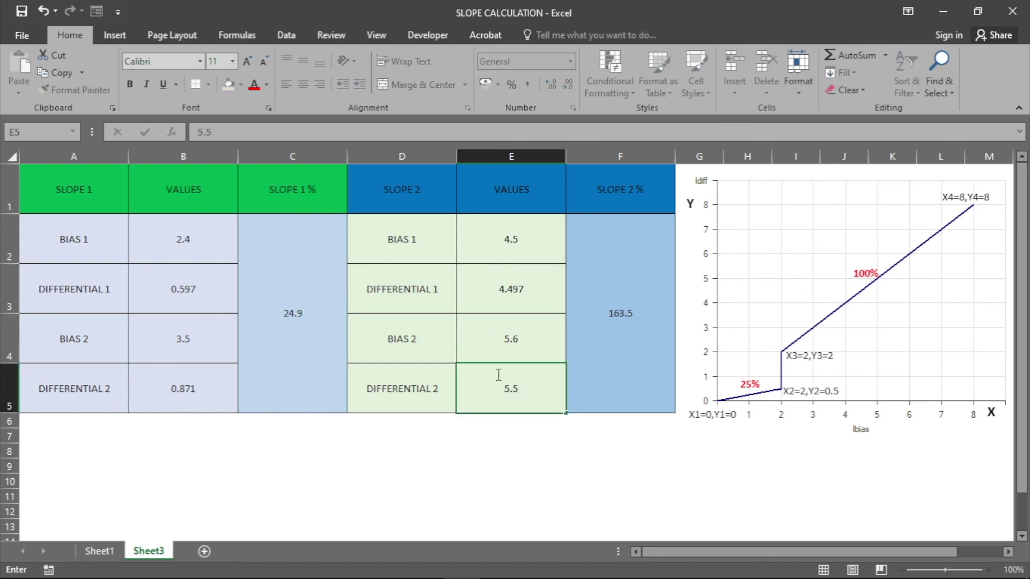
pyautogui.write('97')
pyautogui.click(510, 346)
# Step: Verify the Slope 1 and Slope 2 % formulas, Slope 2 reading 100.0%, then return to OMICRON
pyautogui.click(621, 319)
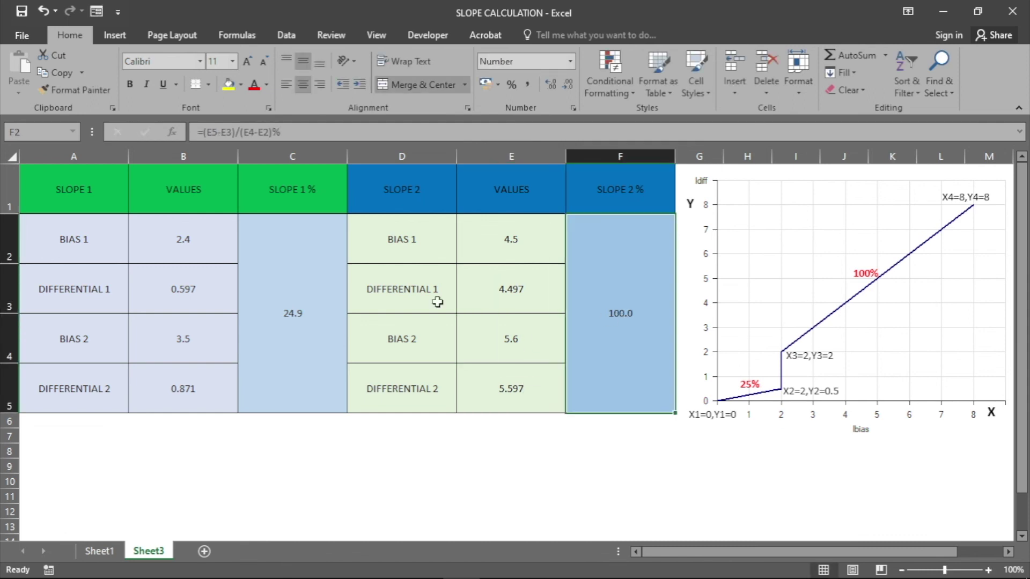
pyautogui.click(322, 267)
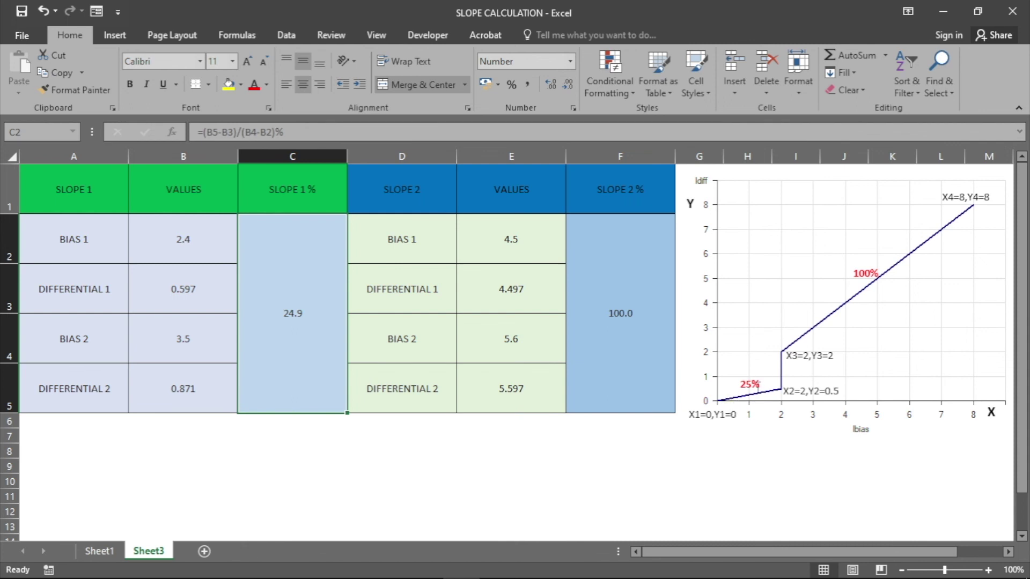
pyautogui.click(666, 316)
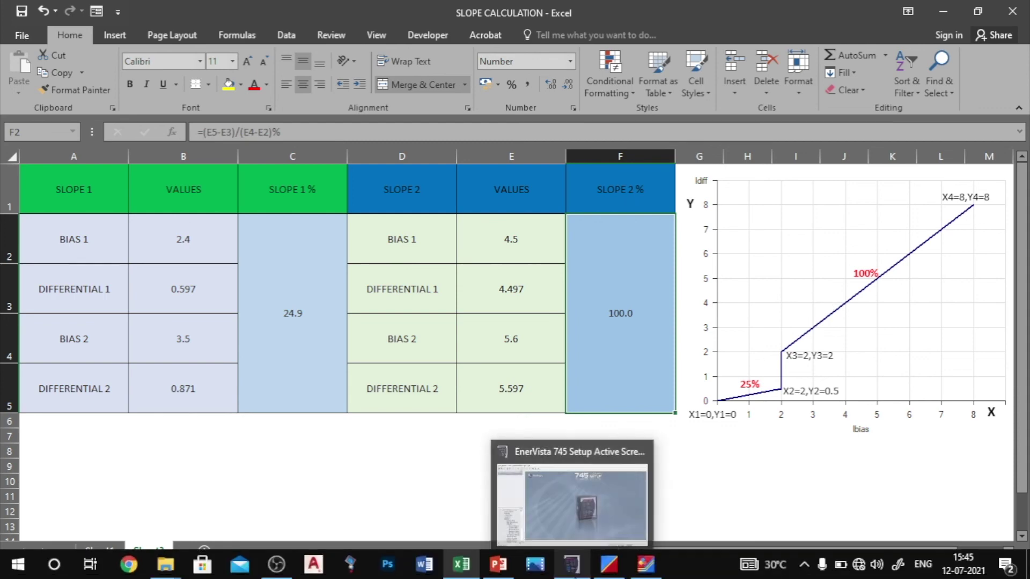
pyautogui.click(647, 565)
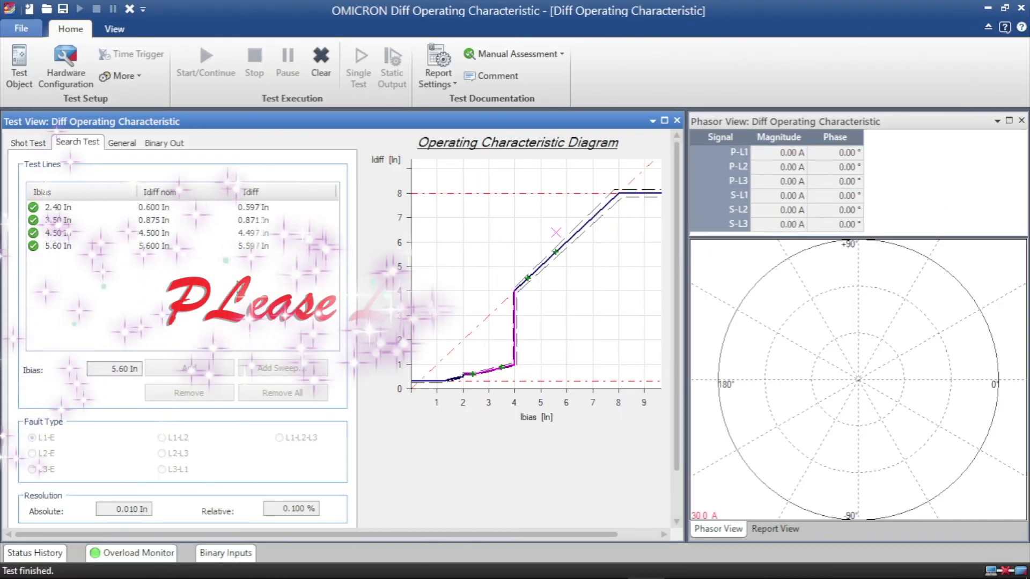